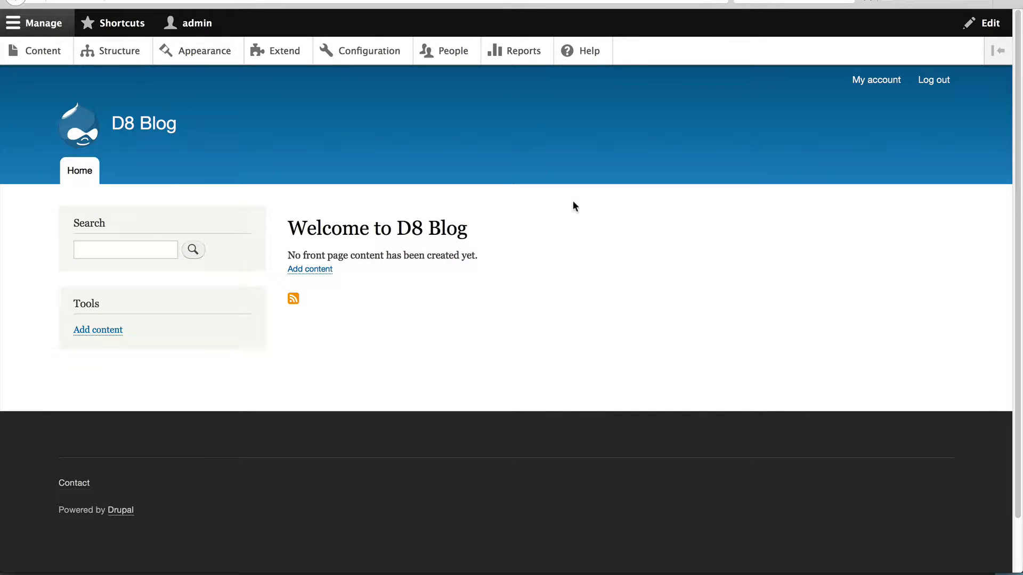
Step: Go to Structure > Content types and start adding a new content type
{"action": "left_click", "coordinate": [136, 53]}
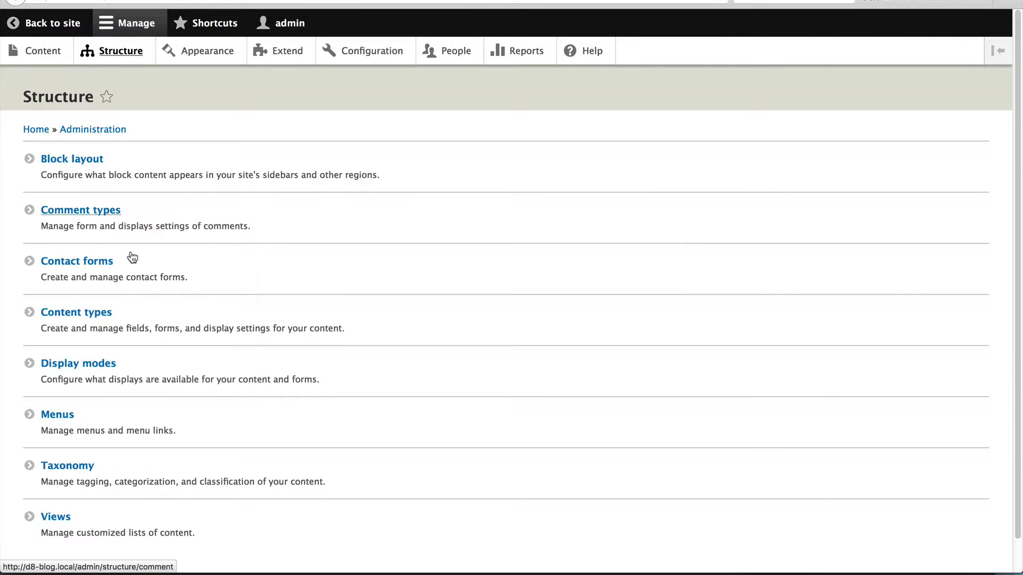
{"action": "left_click", "coordinate": [94, 312]}
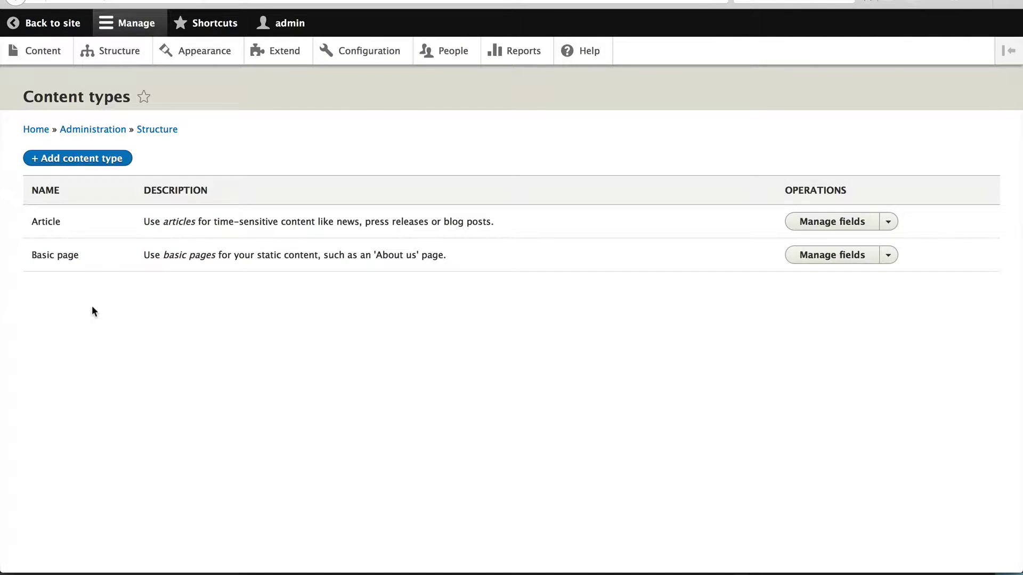
{"action": "left_click", "coordinate": [107, 160]}
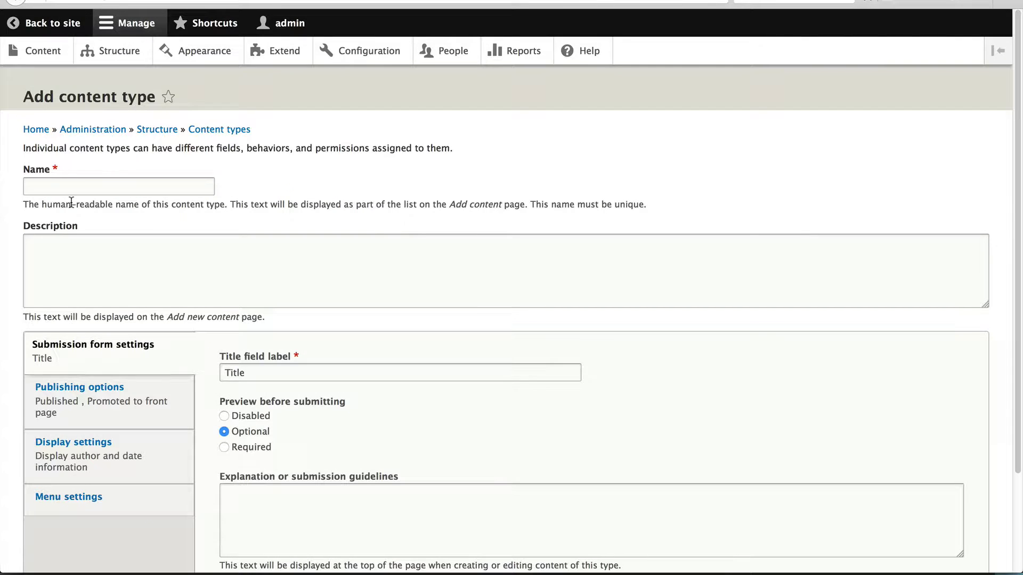
Step: Name the content type Blog with the description 'Used for posting blogs.'
{"action": "left_click", "coordinate": [79, 184]}
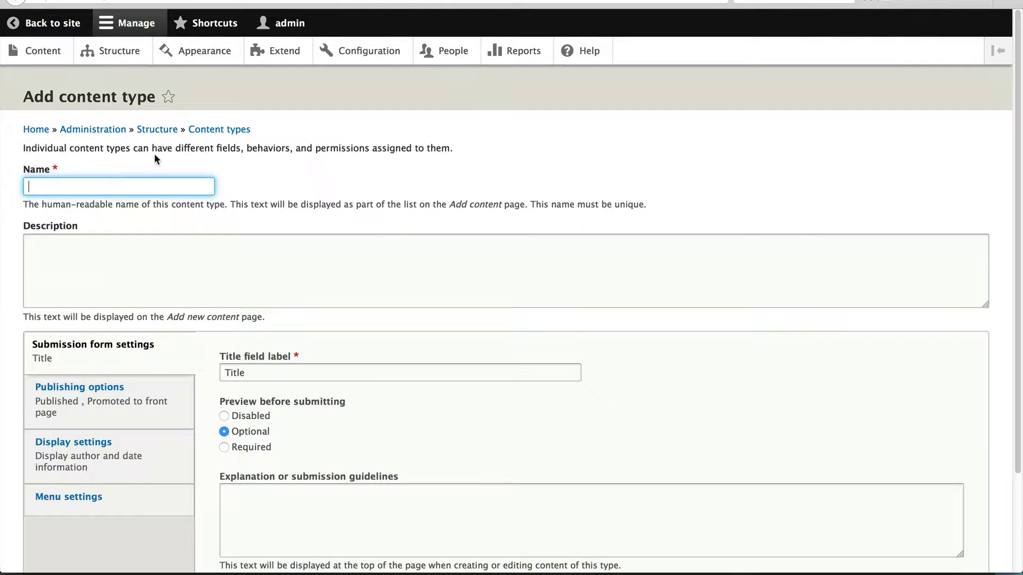
{"action": "type", "text": "Blog"}
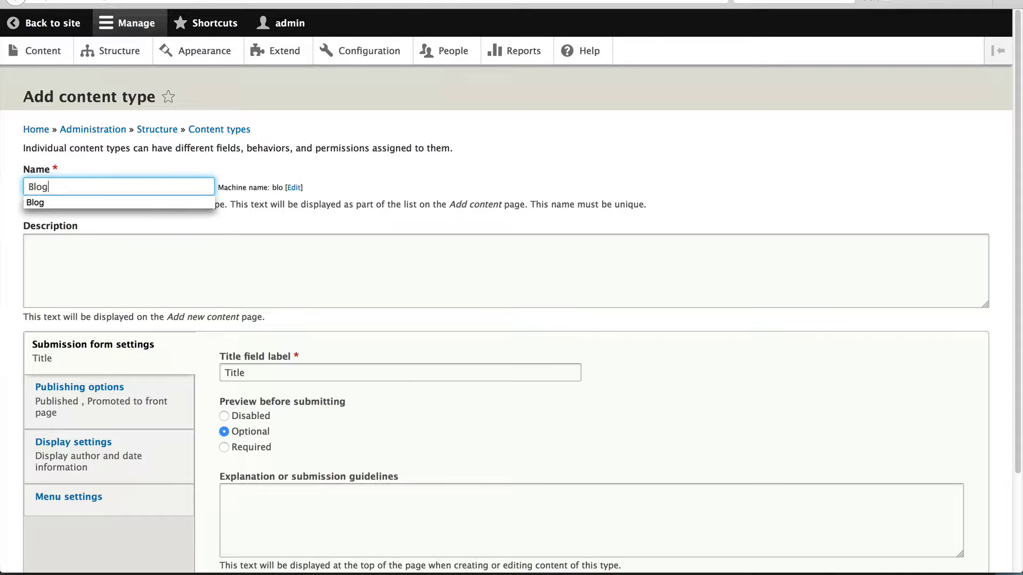
{"action": "left_click", "coordinate": [215, 253]}
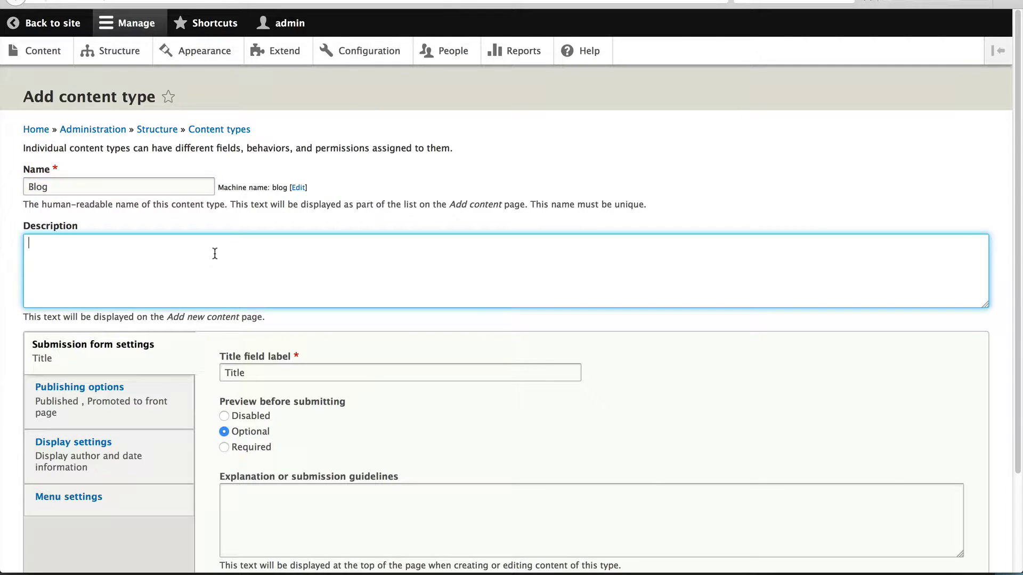
{"action": "type", "text": "Used for posting blogs."}
{"action": "scroll", "coordinate": [257, 266], "scroll_direction": "down", "scroll_amount": 1}
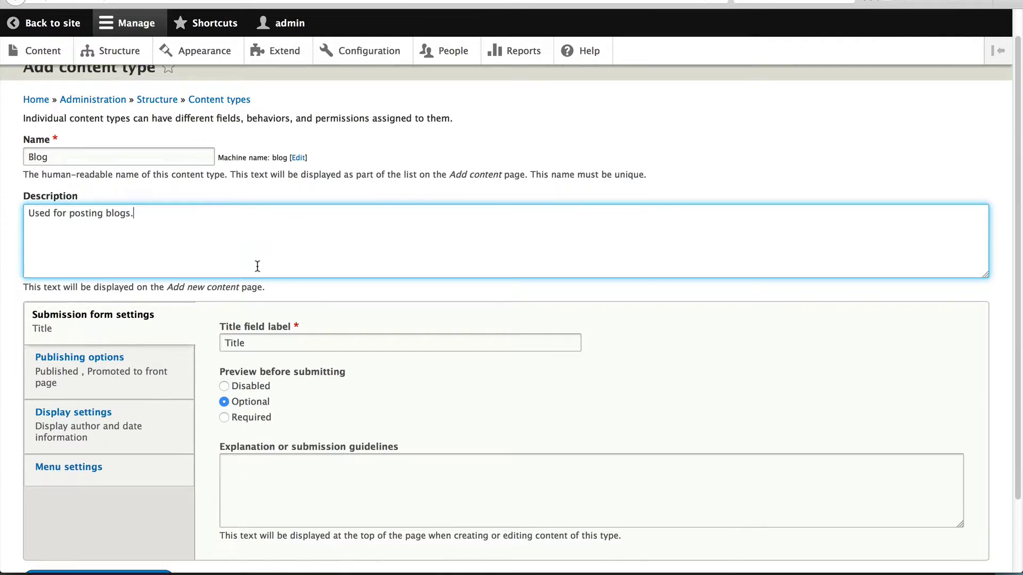
{"action": "scroll", "coordinate": [257, 266], "scroll_direction": "down", "scroll_amount": 1}
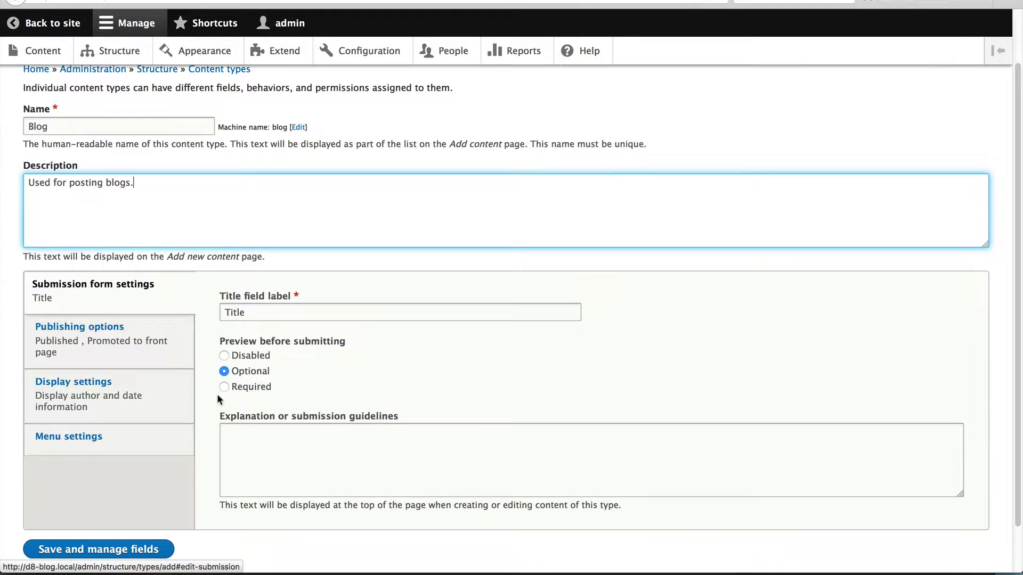
Step: Disable preview, untick Promoted to front page, and clear Main navigation from the available menus
{"action": "left_click", "coordinate": [253, 357]}
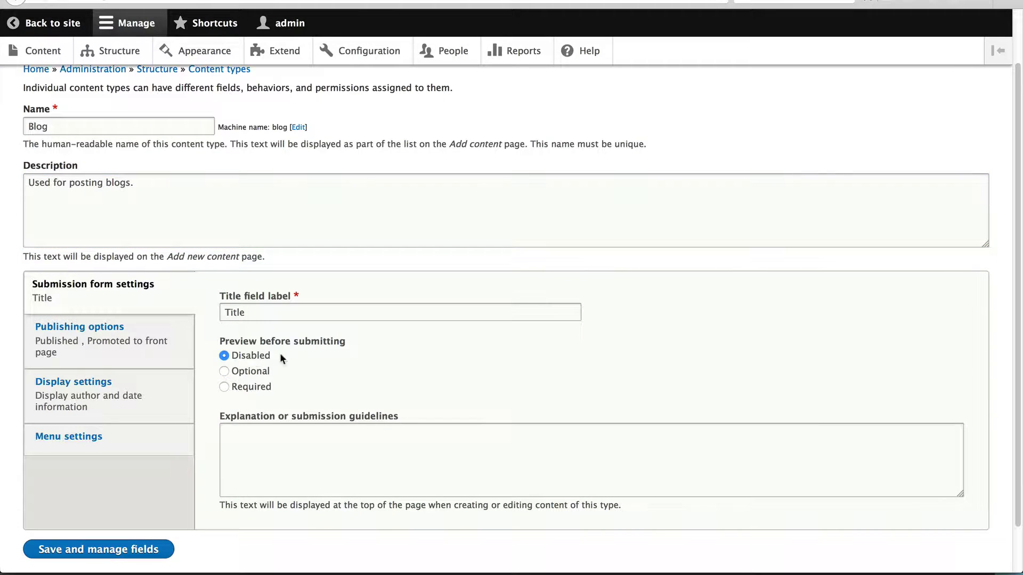
{"action": "left_click", "coordinate": [161, 354]}
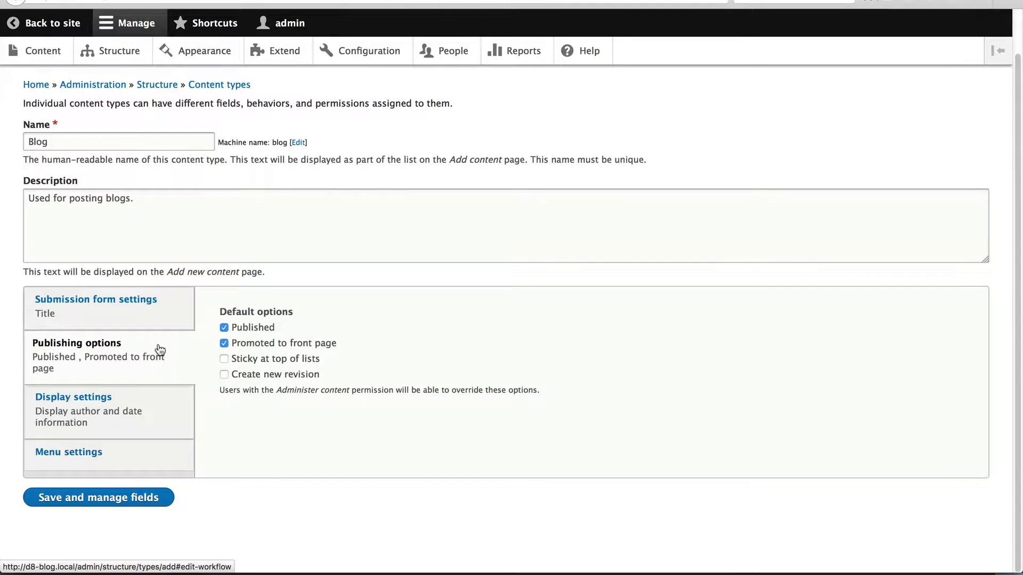
{"action": "left_click", "coordinate": [255, 346]}
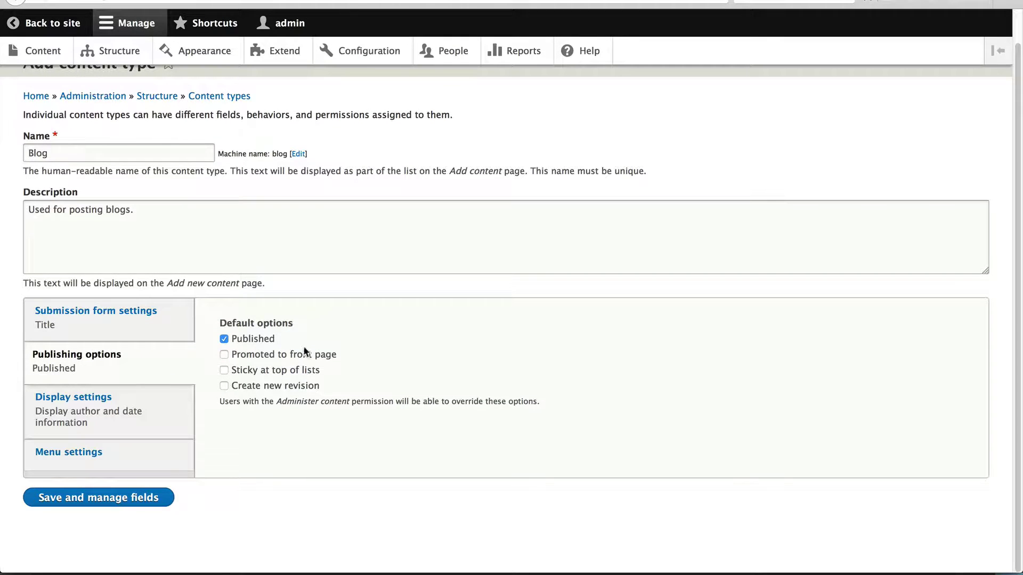
{"action": "left_click", "coordinate": [177, 415]}
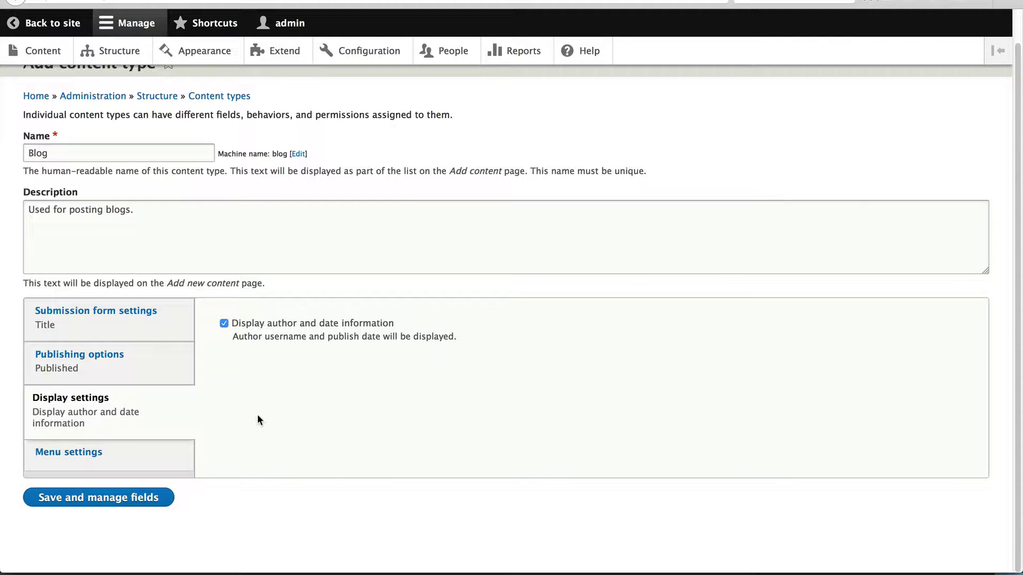
{"action": "left_click", "coordinate": [133, 462]}
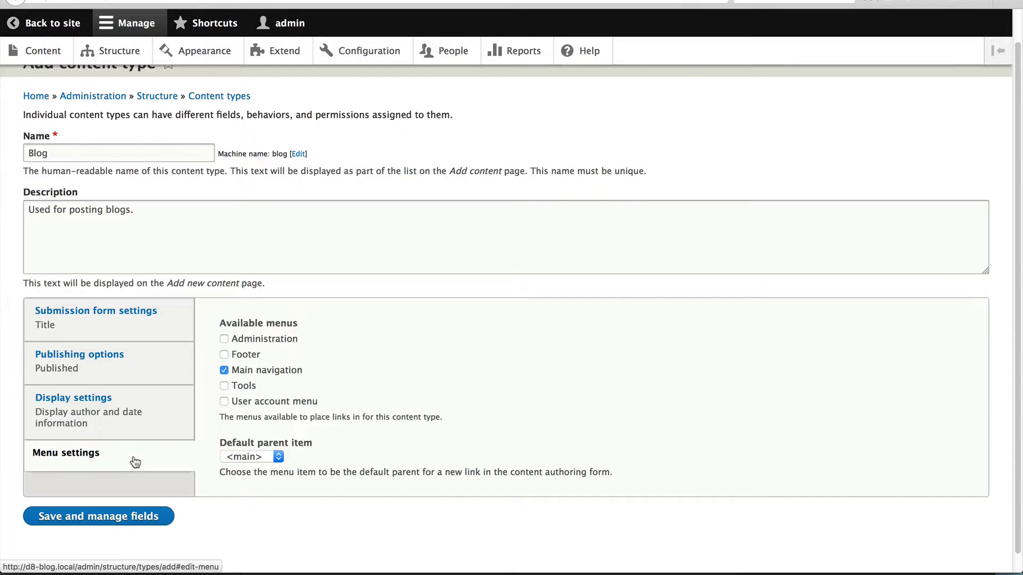
{"action": "left_click", "coordinate": [242, 373]}
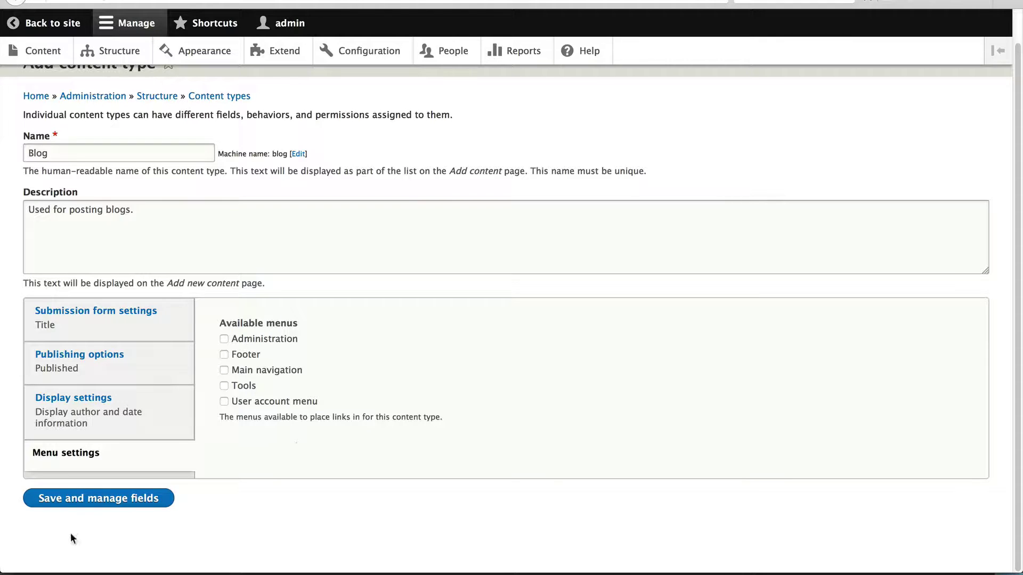
Step: Save the Blog content type and go to its field management
{"action": "left_click", "coordinate": [71, 500]}
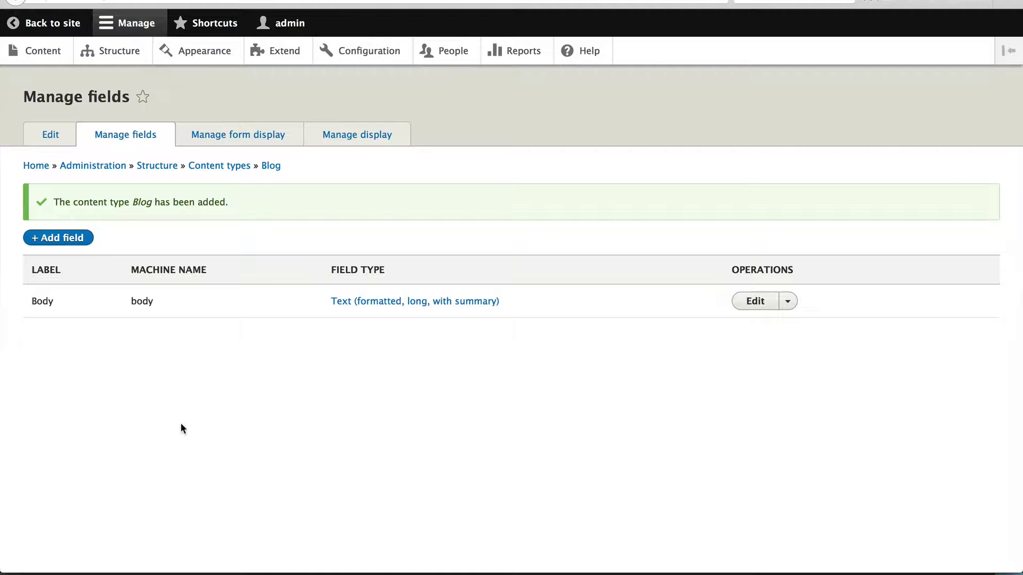
Step: Re-use the existing field_image Image field on Blog and save its default settings
{"action": "left_click", "coordinate": [53, 239]}
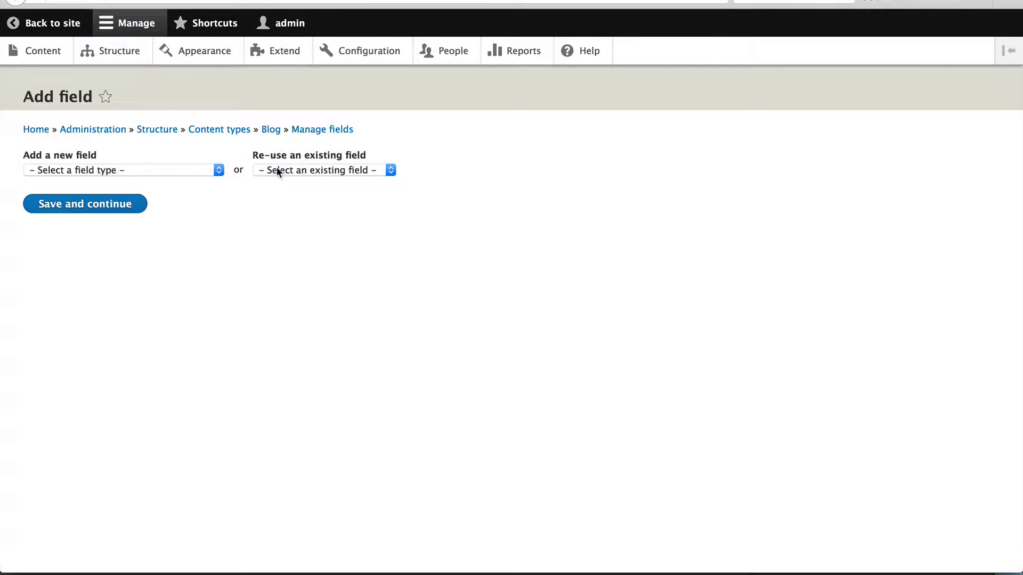
{"action": "left_click", "coordinate": [295, 169]}
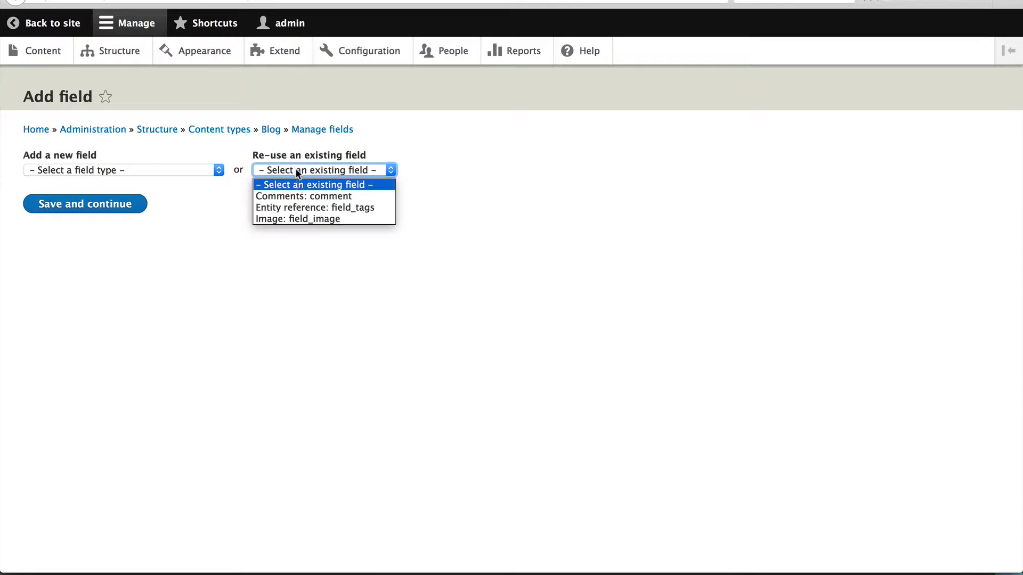
{"action": "left_click", "coordinate": [319, 220]}
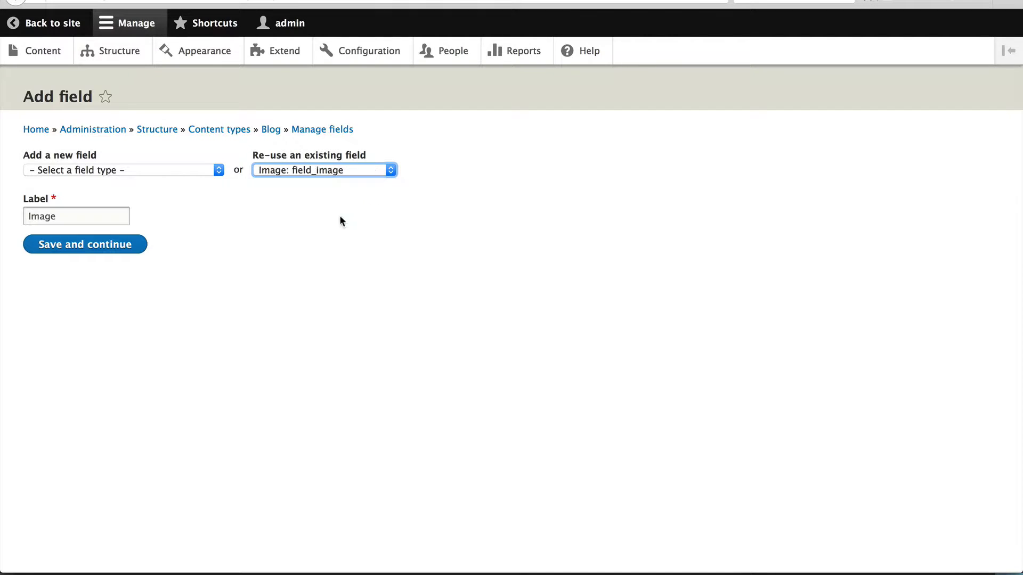
{"action": "left_click", "coordinate": [66, 248]}
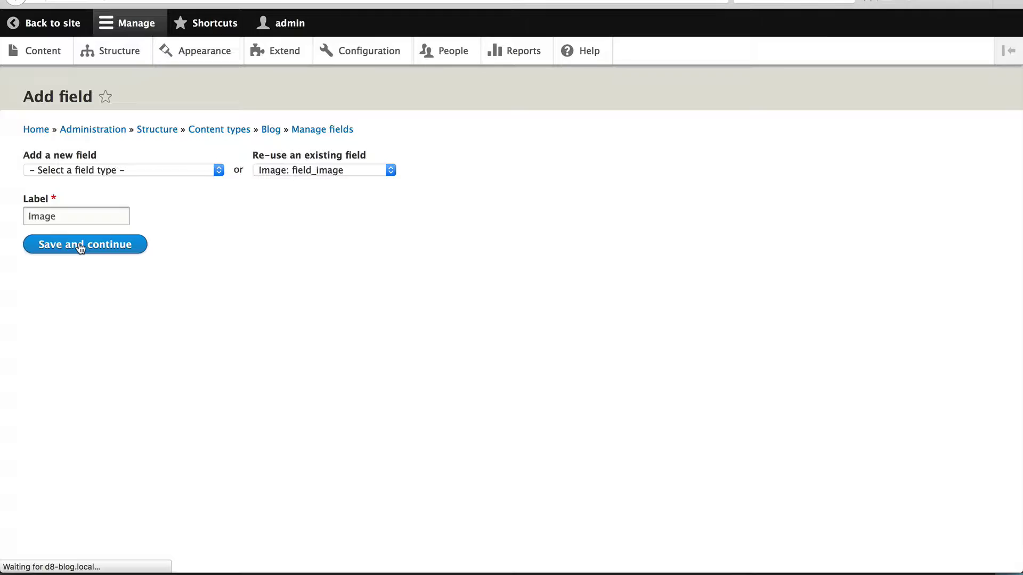
{"action": "scroll", "coordinate": [98, 304], "scroll_direction": "down", "scroll_amount": 8}
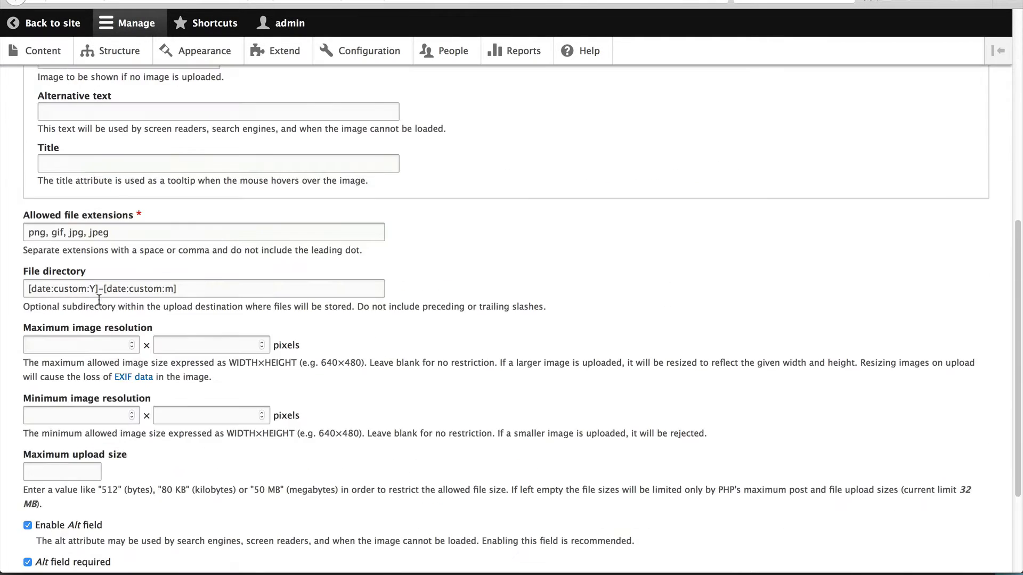
{"action": "scroll", "coordinate": [99, 300], "scroll_direction": "down", "scroll_amount": 3}
{"action": "left_click", "coordinate": [79, 498]}
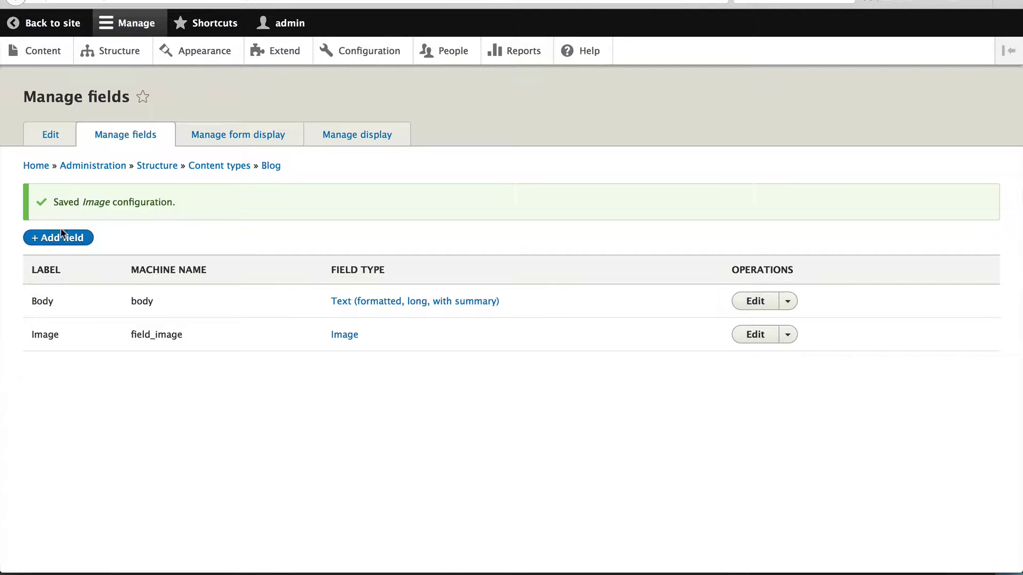
Step: Re-use field_tags on Blog, referencing the Tags vocabulary with auto-created new terms, and save
{"action": "left_click", "coordinate": [67, 239]}
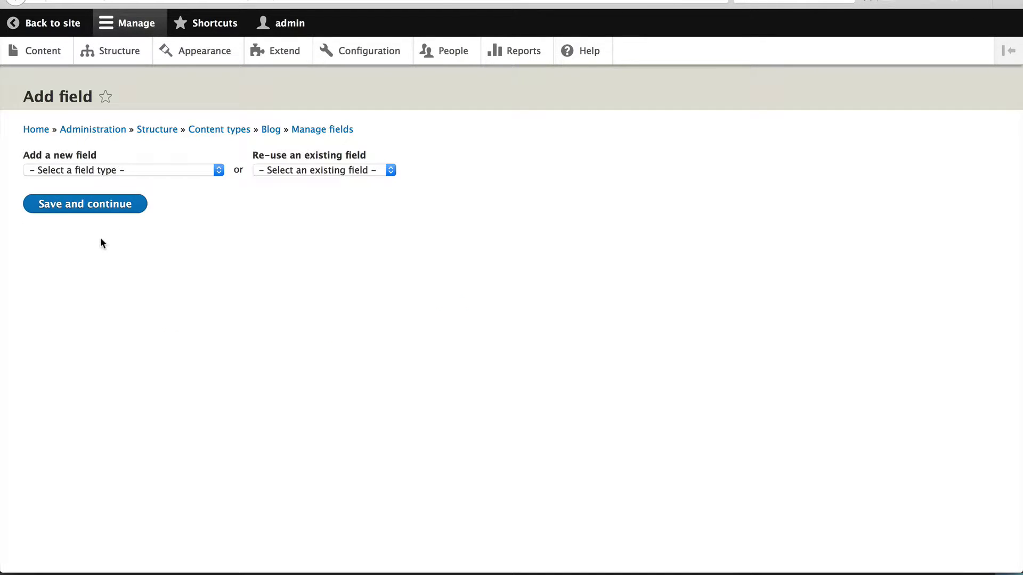
{"action": "left_click", "coordinate": [306, 168]}
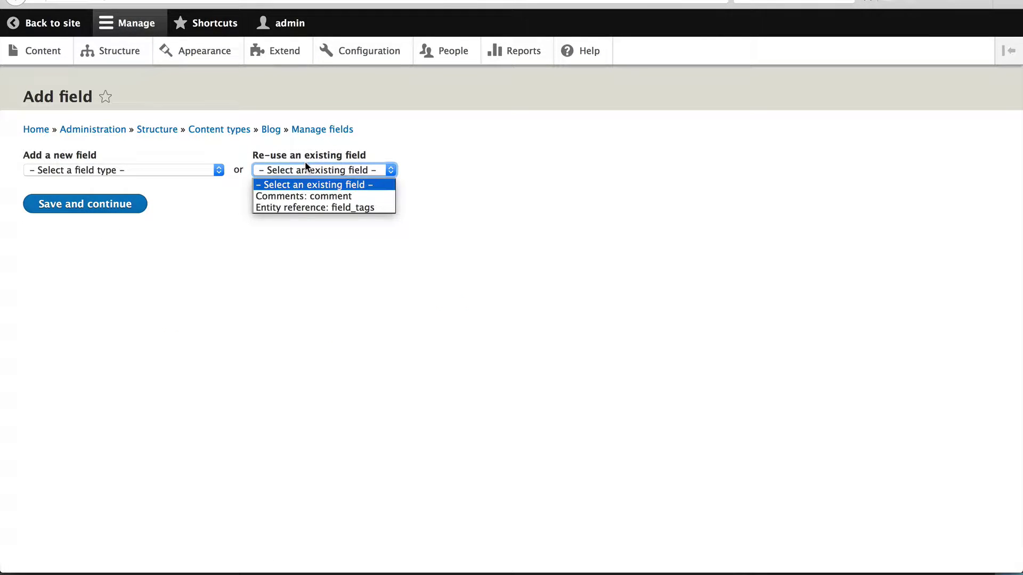
{"action": "left_click", "coordinate": [345, 209]}
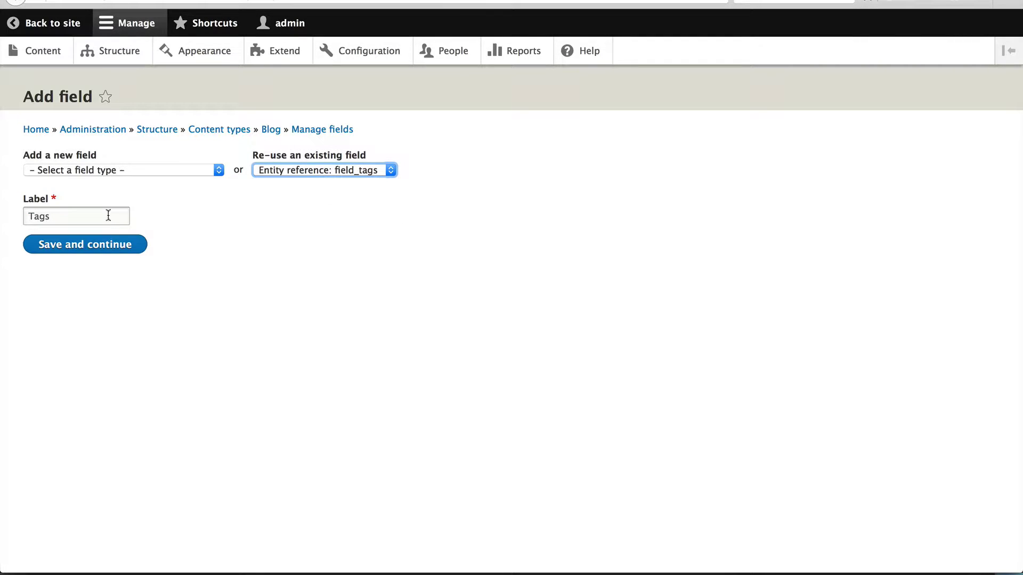
{"action": "left_click", "coordinate": [94, 249]}
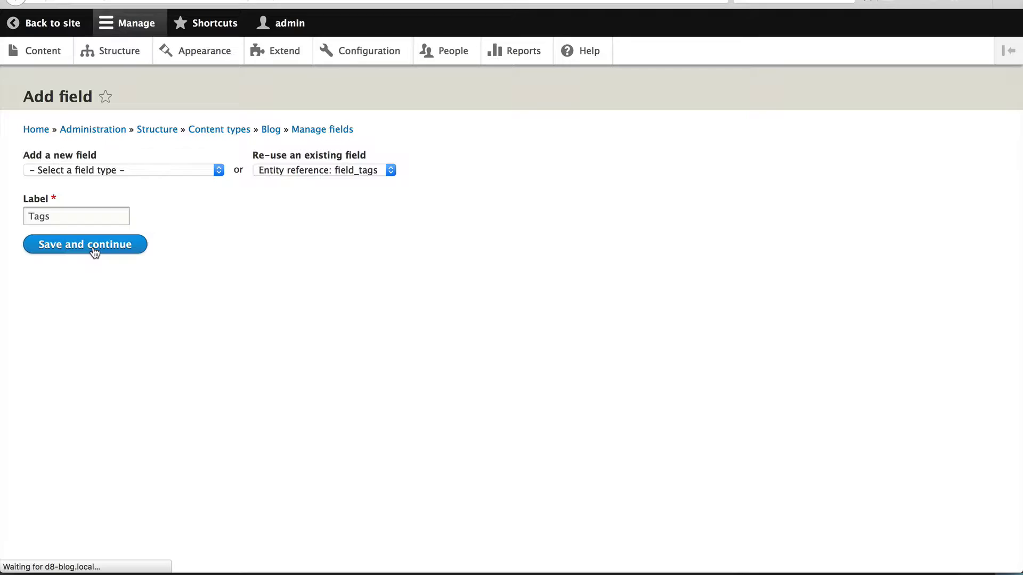
{"action": "scroll", "coordinate": [113, 319], "scroll_direction": "down", "scroll_amount": 1}
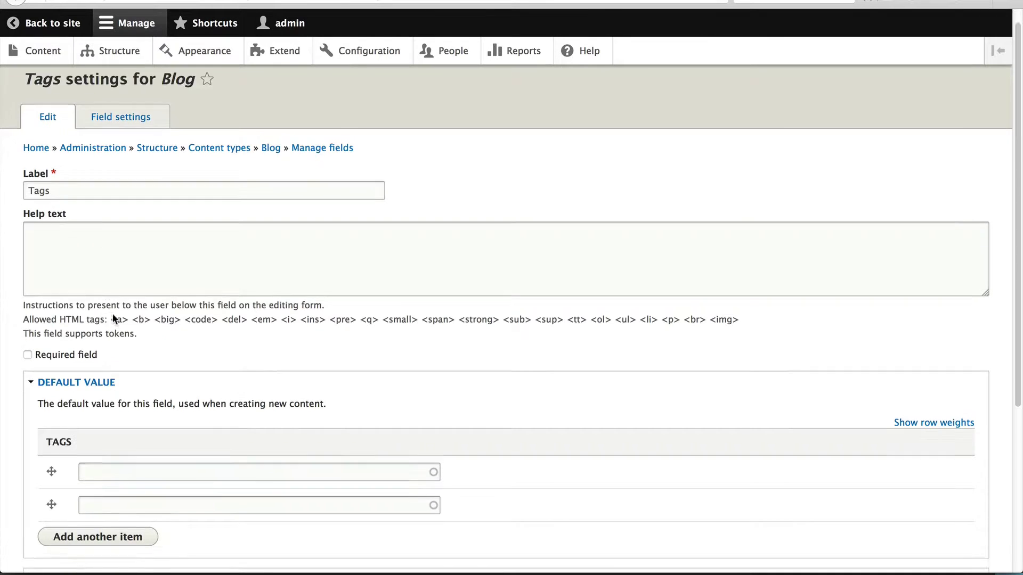
{"action": "scroll", "coordinate": [113, 319], "scroll_direction": "down", "scroll_amount": 5}
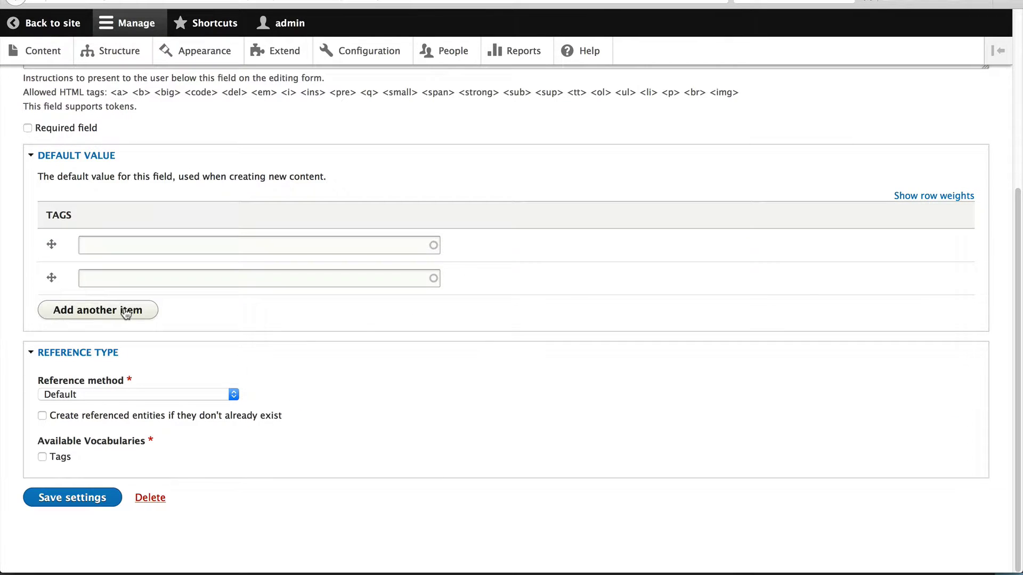
{"action": "left_click", "coordinate": [61, 458]}
{"action": "left_click", "coordinate": [65, 416]}
{"action": "left_click", "coordinate": [75, 503]}
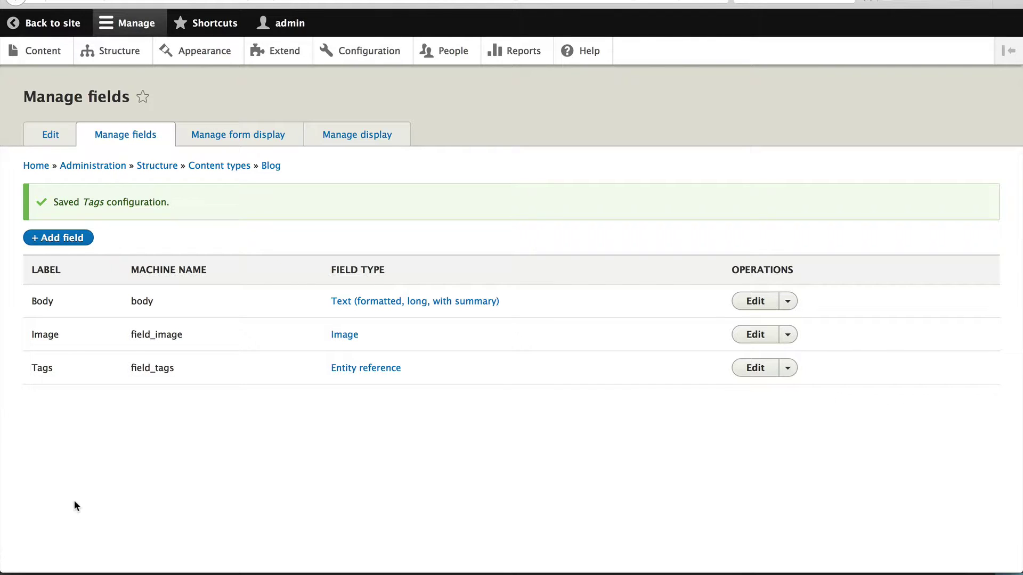
Step: Create a new taxonomy vocabulary named Category
{"action": "left_click", "coordinate": [110, 55]}
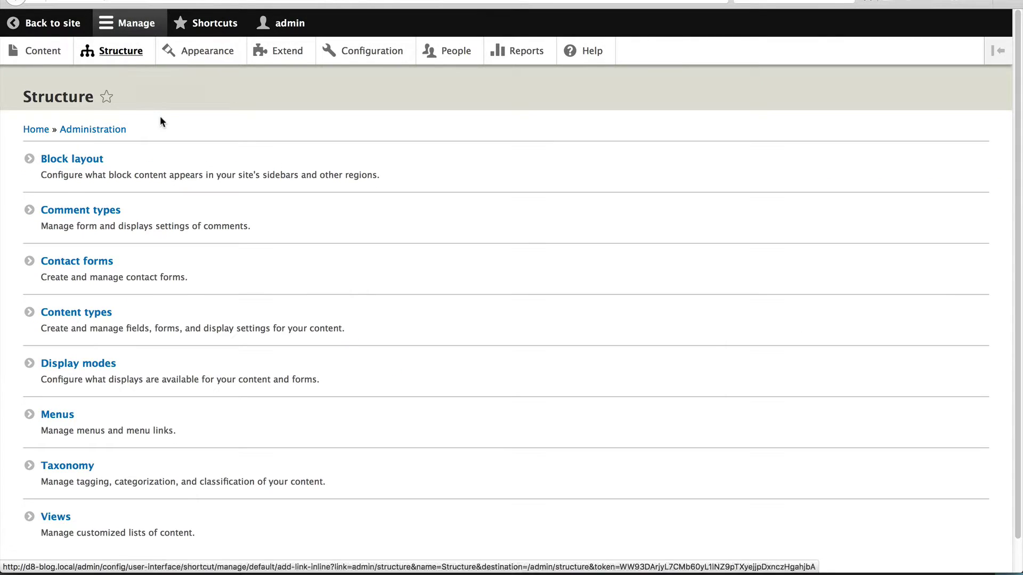
{"action": "left_click", "coordinate": [83, 472]}
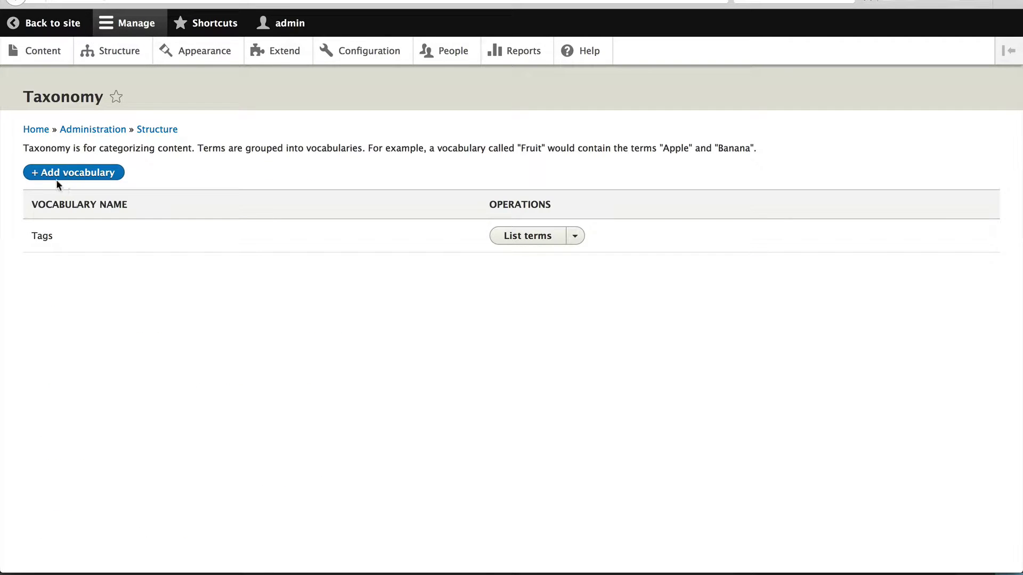
{"action": "left_click", "coordinate": [55, 177]}
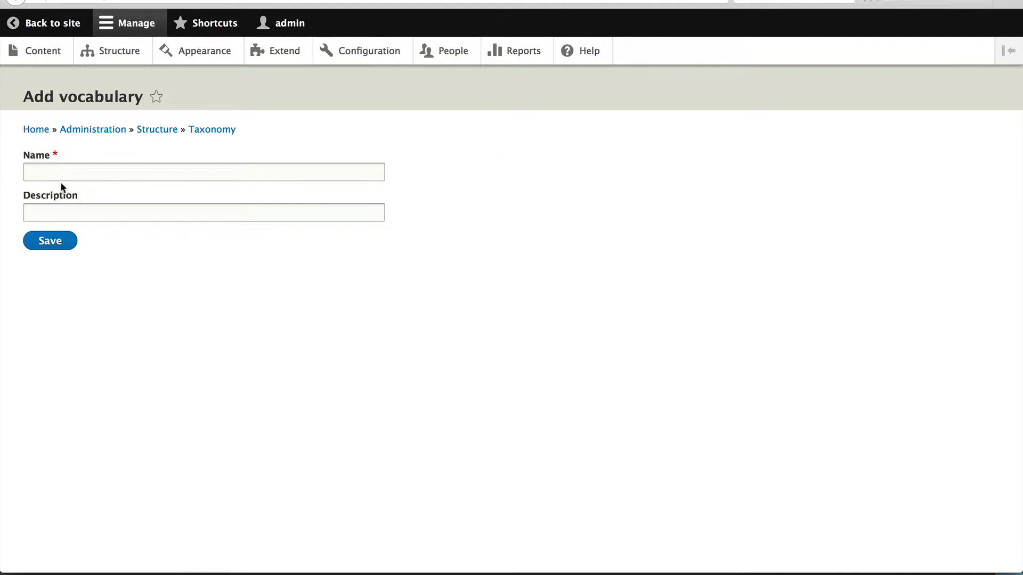
{"action": "left_click", "coordinate": [61, 171]}
{"action": "type", "text": "Category"}
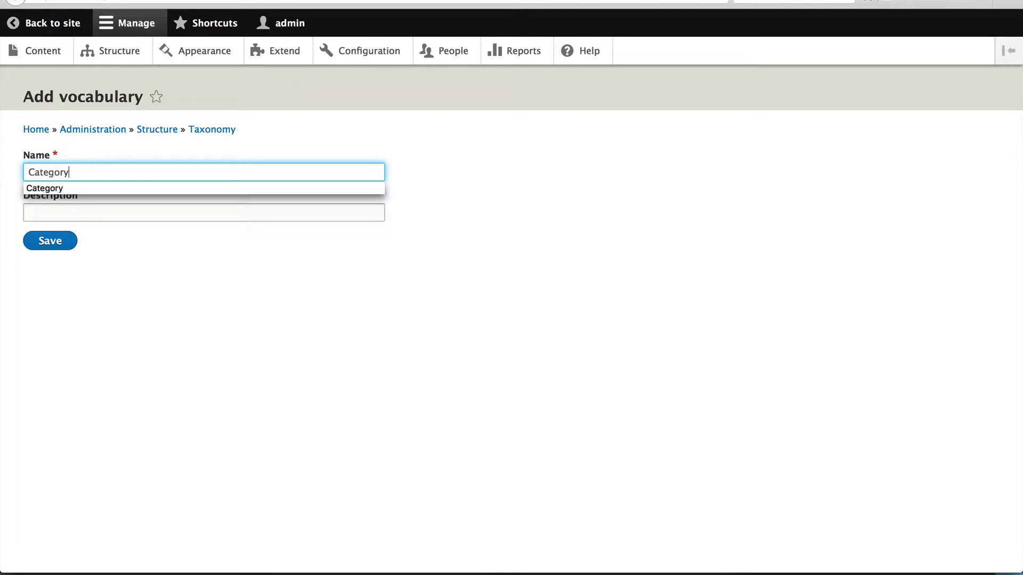
{"action": "left_click", "coordinate": [63, 248]}
{"action": "left_click", "coordinate": [63, 248]}
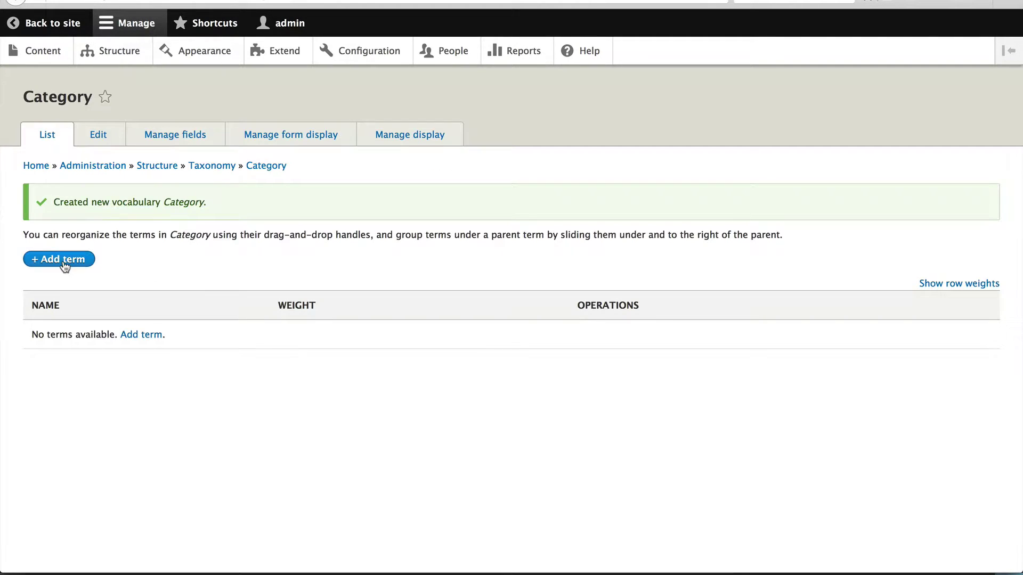
Step: Add the terms Drupal and WordPress to the Category vocabulary
{"action": "left_click", "coordinate": [64, 265]}
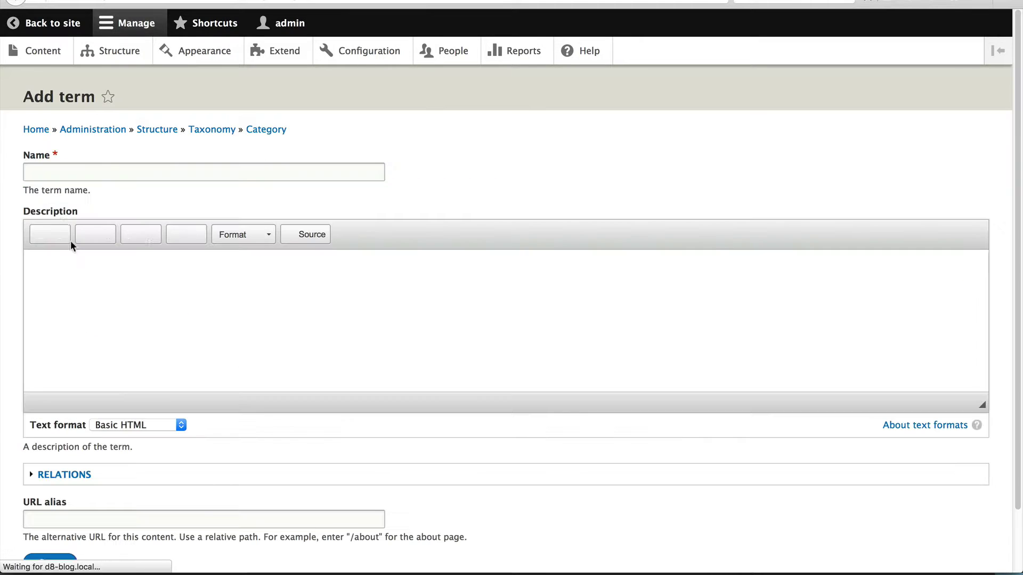
{"action": "left_click", "coordinate": [58, 173]}
{"action": "type", "text": "Drupal"}
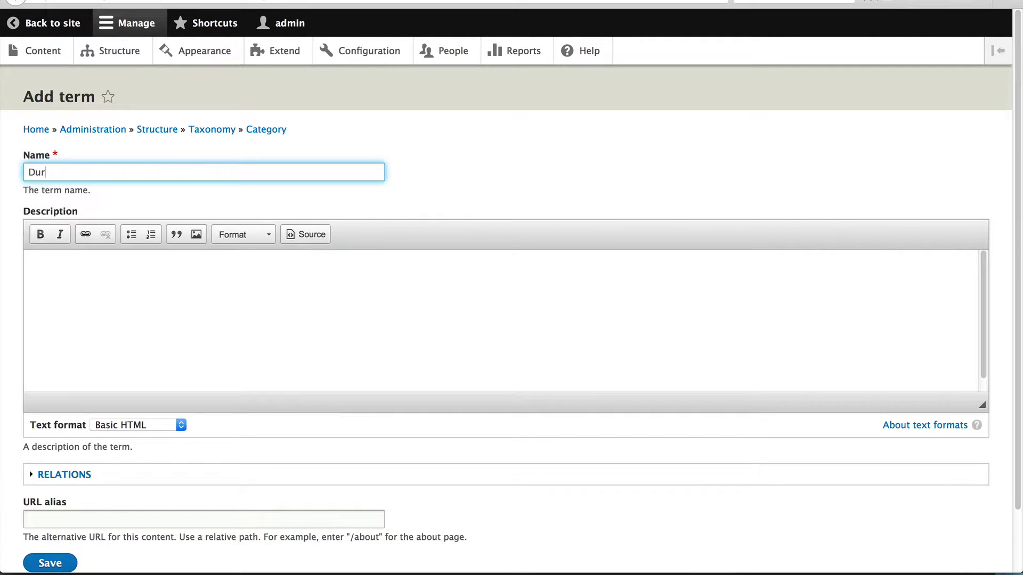
{"action": "scroll", "coordinate": [125, 493], "scroll_direction": "down", "scroll_amount": 3}
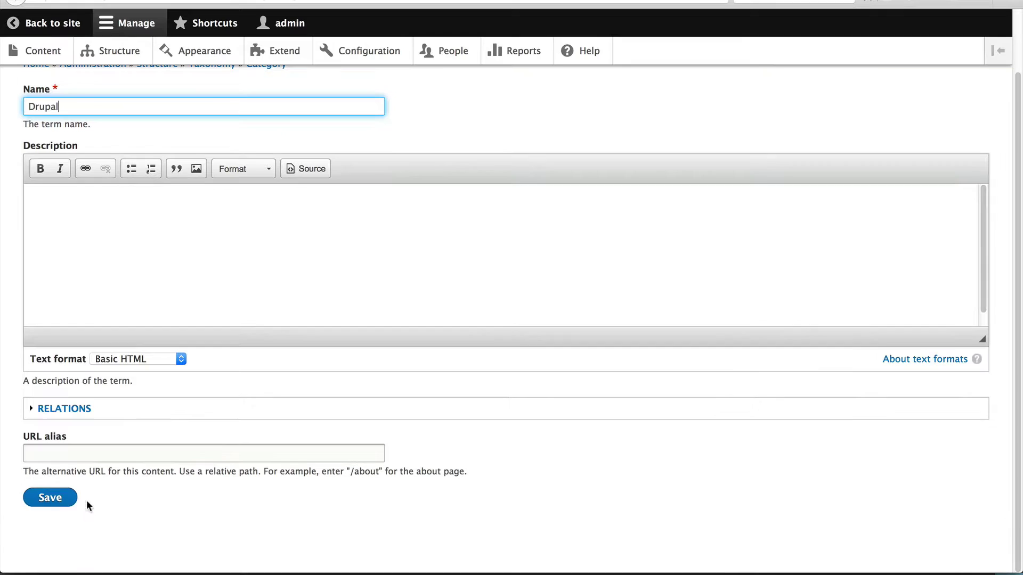
{"action": "left_click", "coordinate": [78, 500]}
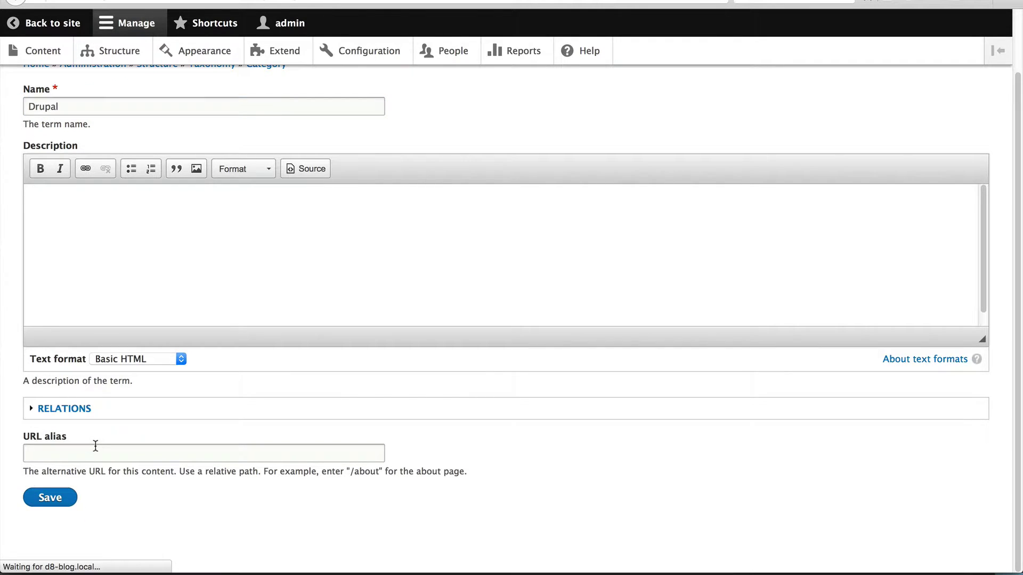
{"action": "left_click", "coordinate": [53, 214]}
{"action": "type", "text": "Wo"}
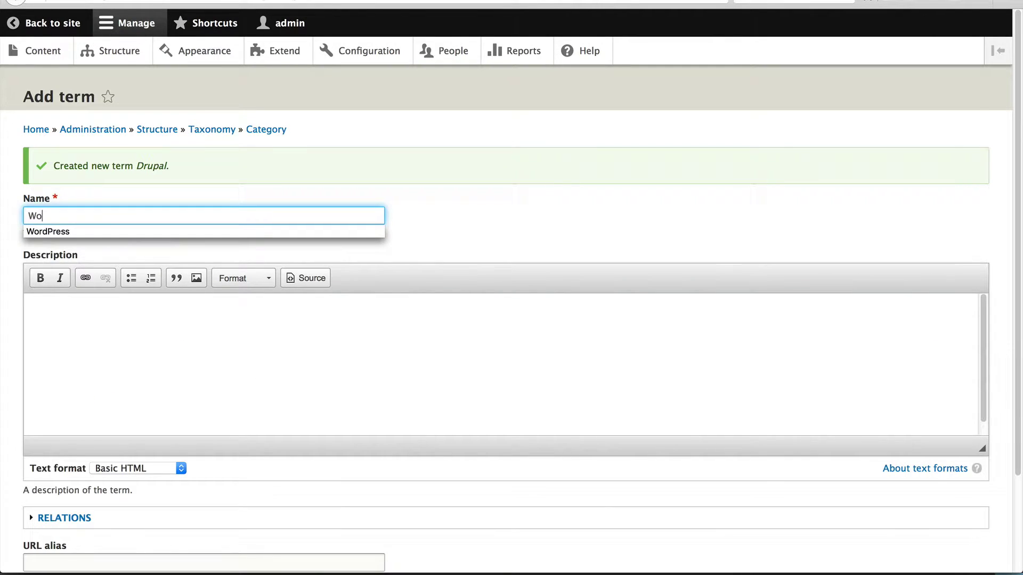
{"action": "key", "text": "Down"}
{"action": "key", "text": "Return"}
{"action": "scroll", "coordinate": [59, 529], "scroll_direction": "down", "scroll_amount": 4}
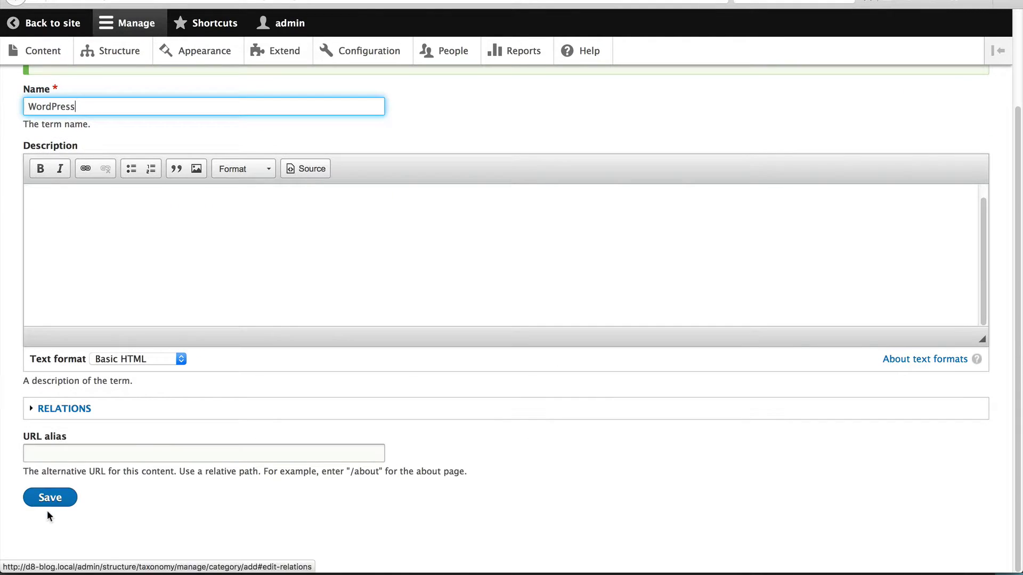
{"action": "left_click", "coordinate": [49, 500]}
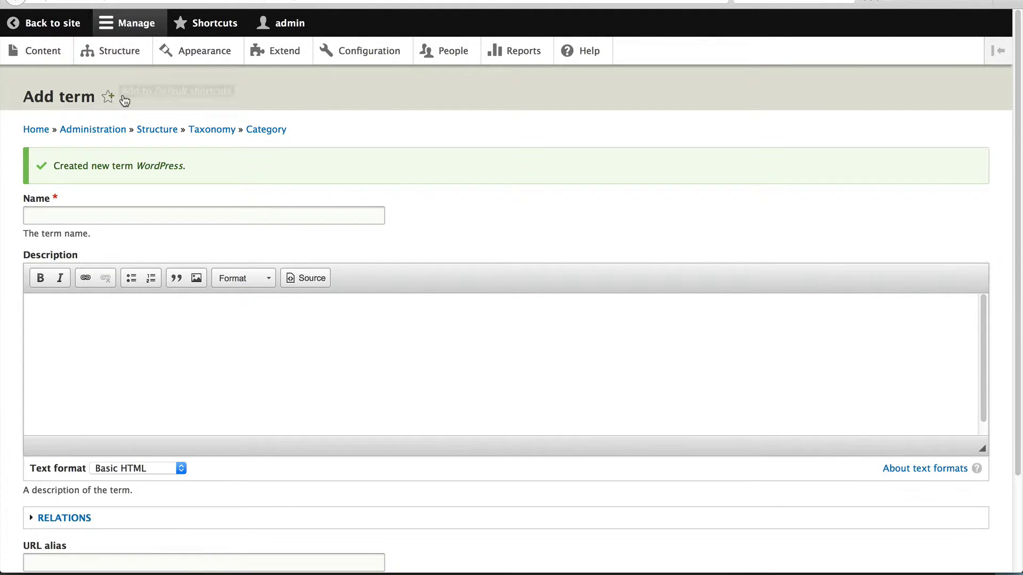
Step: Open Manage fields for the Blog content type
{"action": "left_click", "coordinate": [126, 63]}
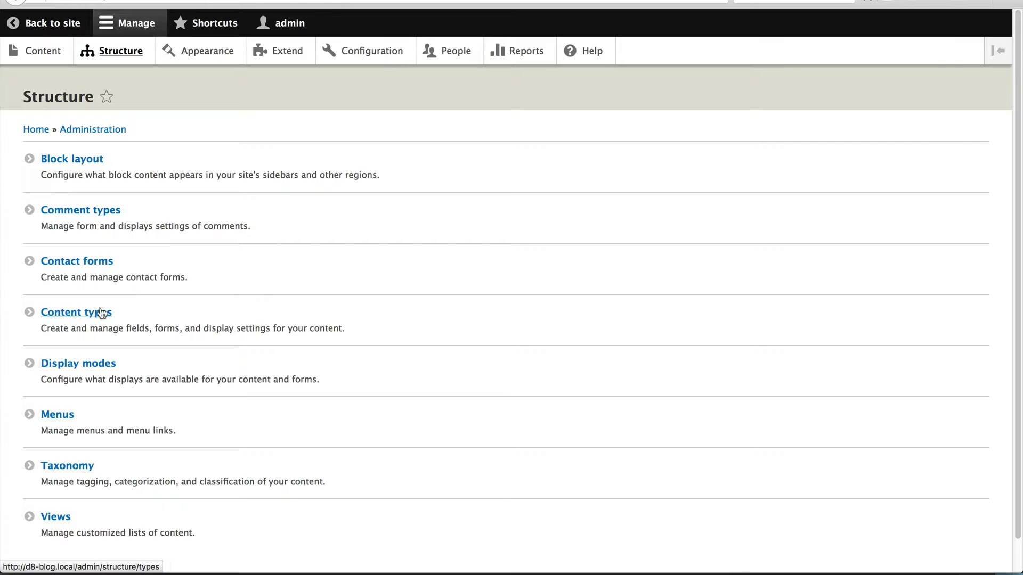
{"action": "left_click", "coordinate": [101, 313]}
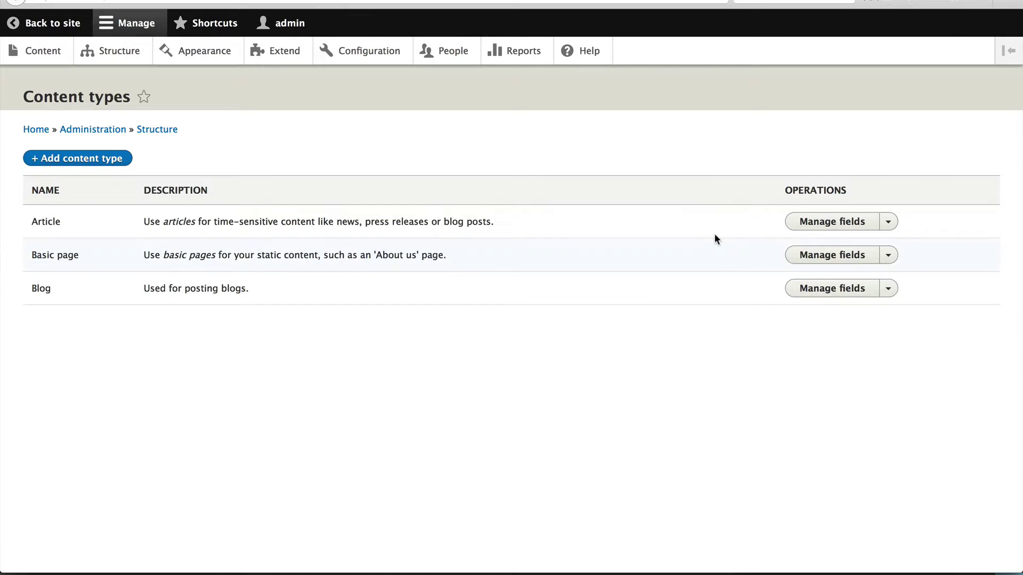
{"action": "left_click", "coordinate": [836, 294]}
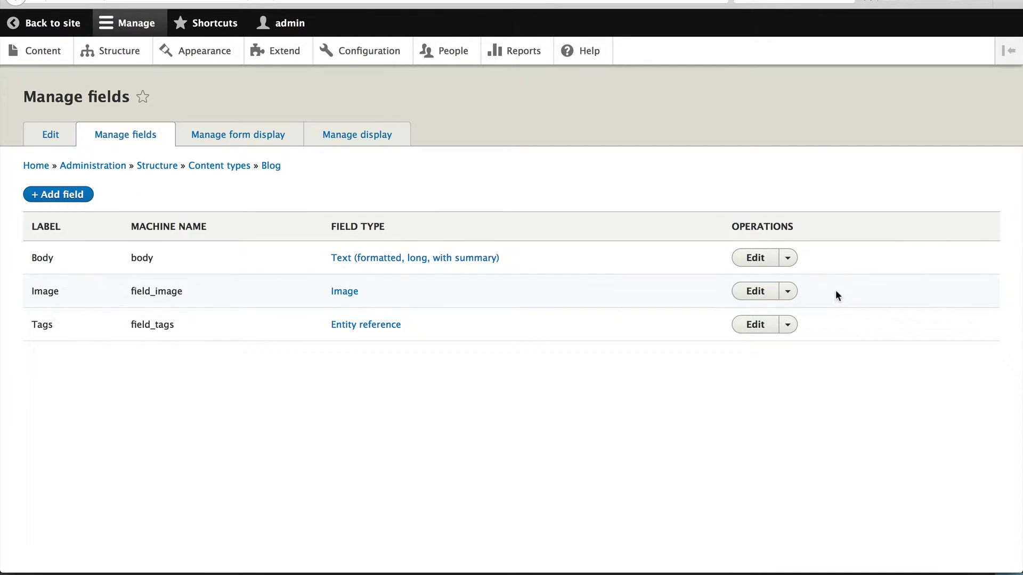
Step: Add a new Taxonomy term field labelled Category to Blog
{"action": "left_click", "coordinate": [67, 197]}
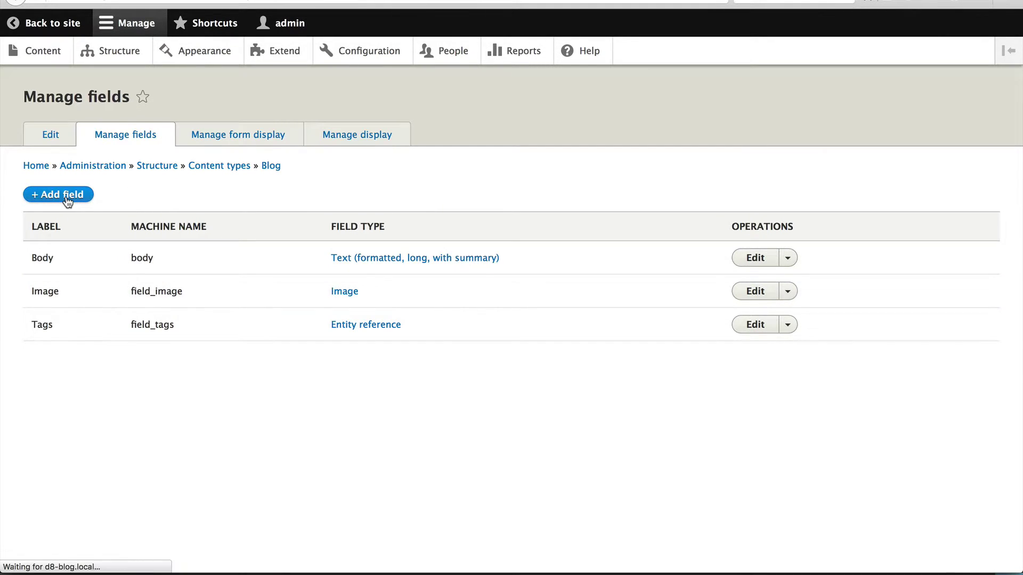
{"action": "left_click", "coordinate": [87, 169]}
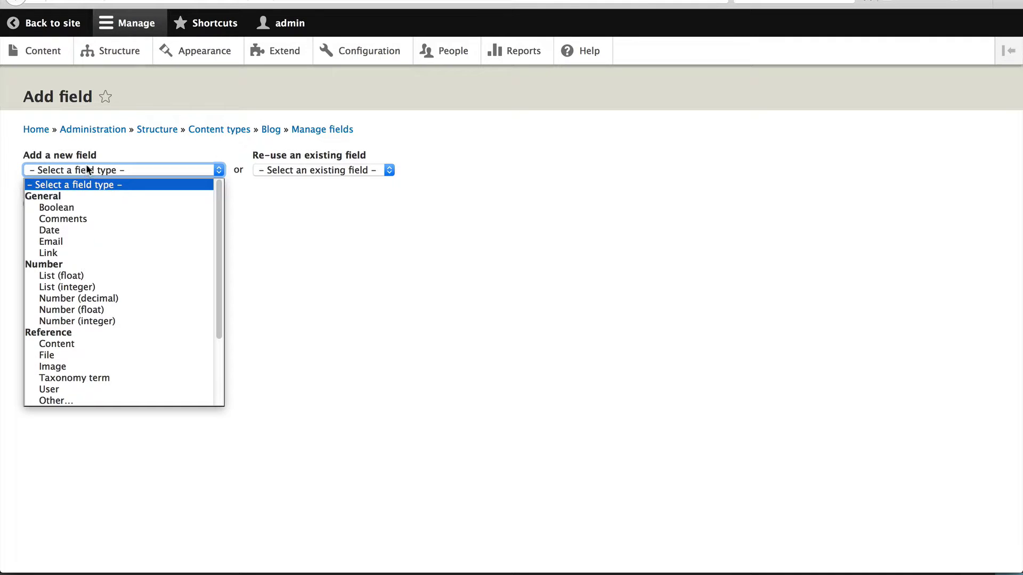
{"action": "scroll", "coordinate": [113, 321], "scroll_direction": "down", "scroll_amount": 1}
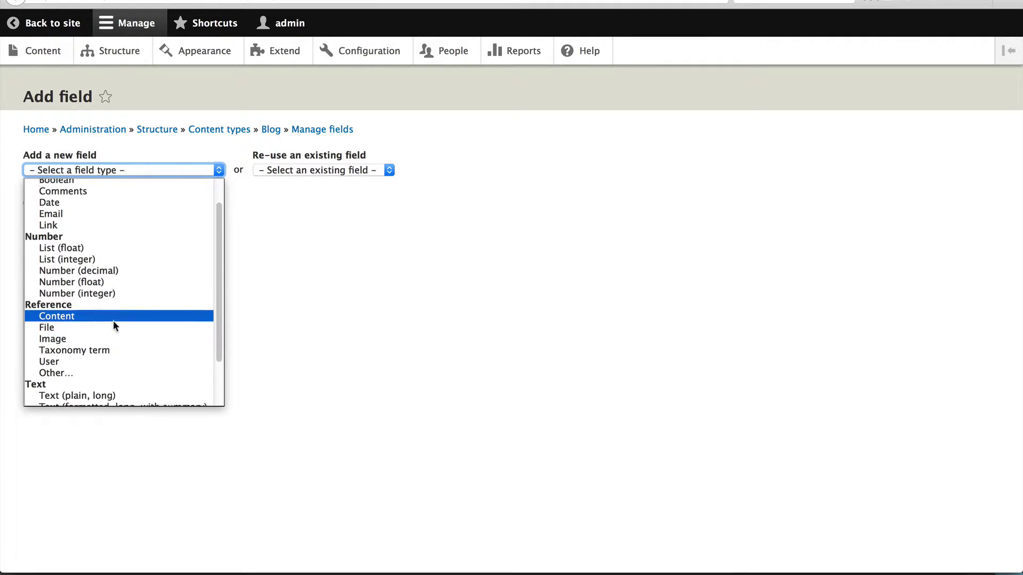
{"action": "scroll", "coordinate": [113, 321], "scroll_direction": "down", "scroll_amount": 1}
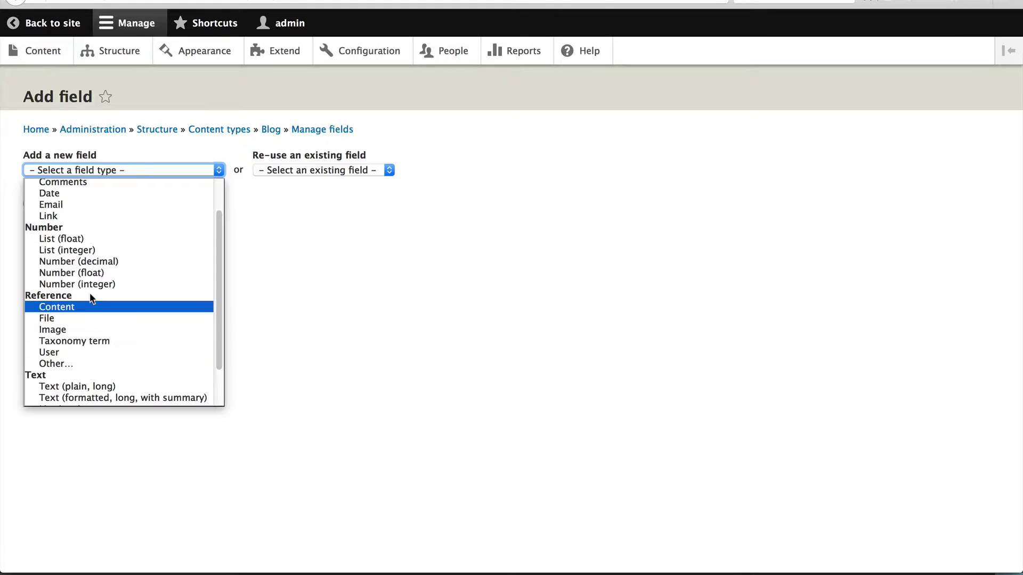
{"action": "left_click", "coordinate": [94, 343]}
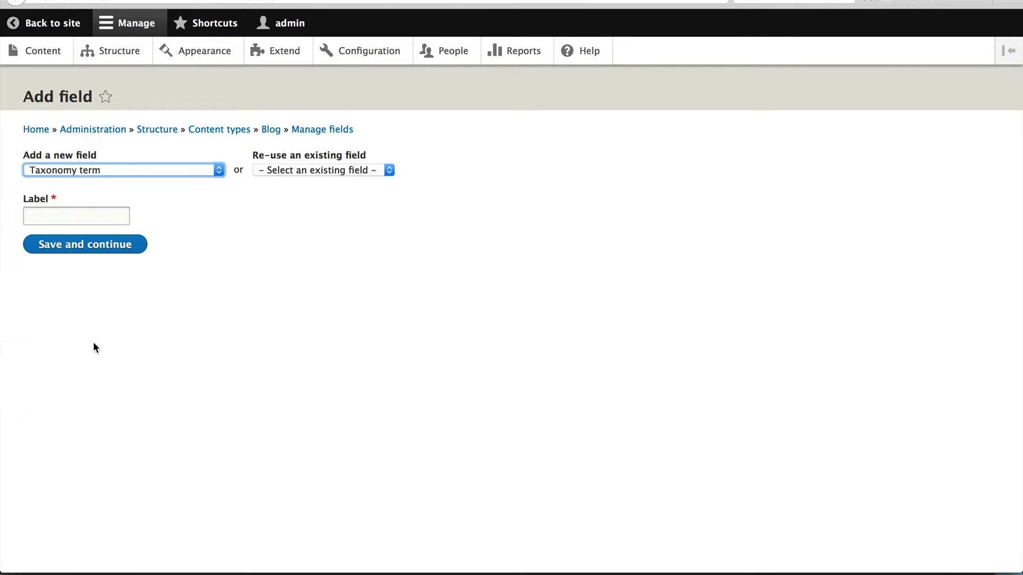
{"action": "left_click", "coordinate": [73, 218]}
{"action": "type", "text": "Category"}
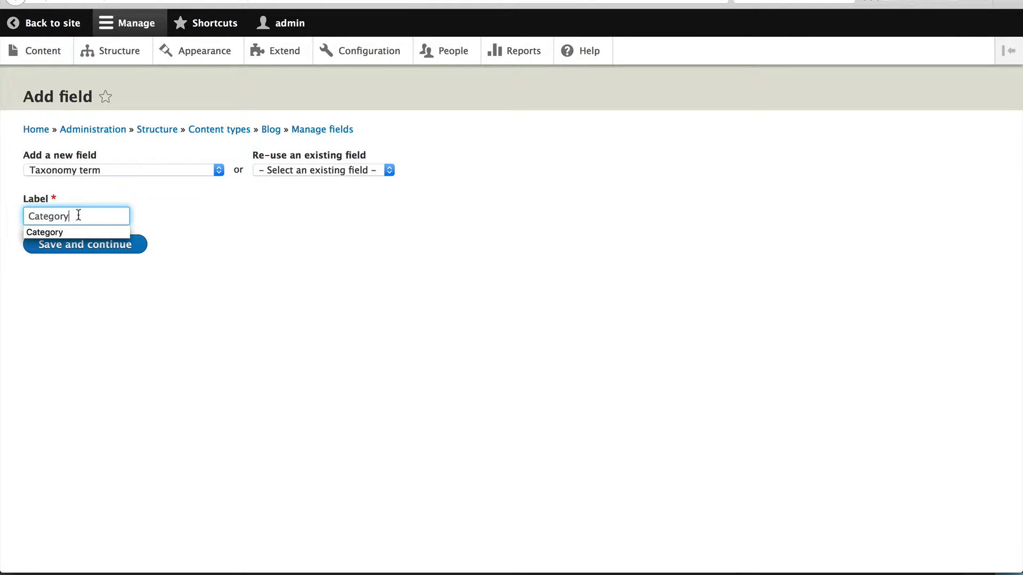
{"action": "left_click", "coordinate": [146, 244]}
{"action": "left_click", "coordinate": [124, 251]}
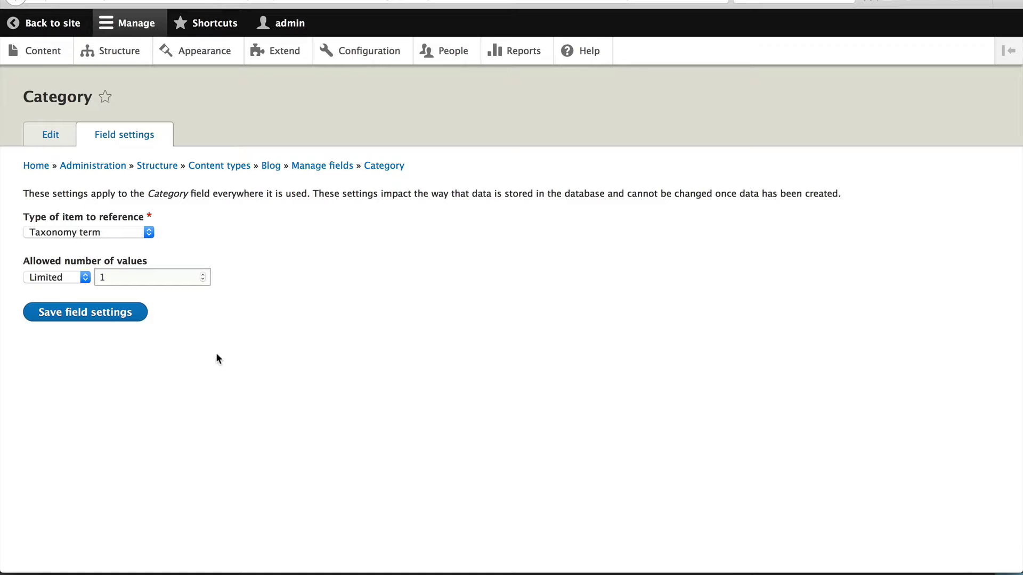
Step: Keep the Category field at one value, make it required, and limit it to the Category vocabulary
{"action": "left_click", "coordinate": [130, 313]}
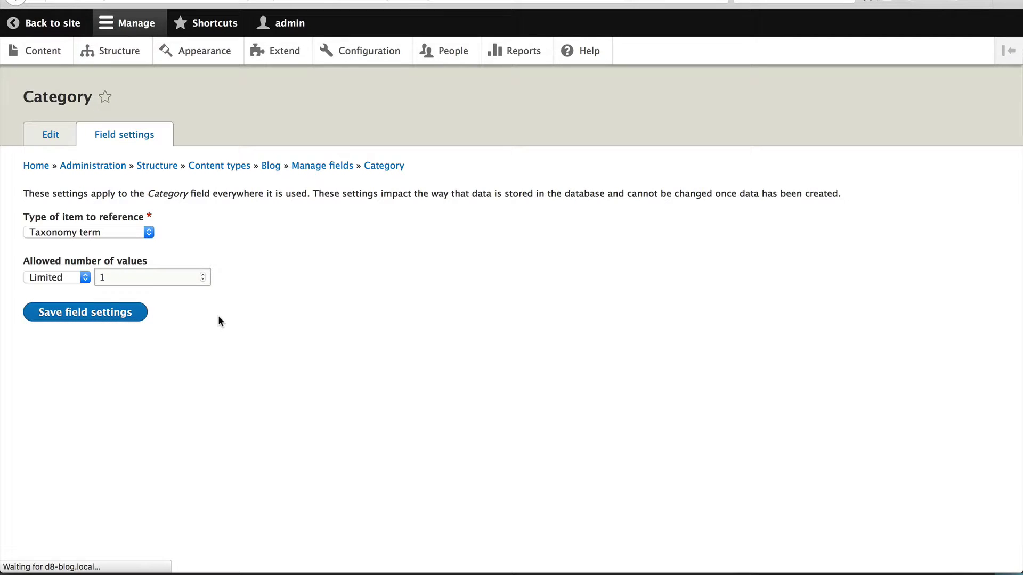
{"action": "scroll", "coordinate": [203, 320], "scroll_direction": "down", "scroll_amount": 4}
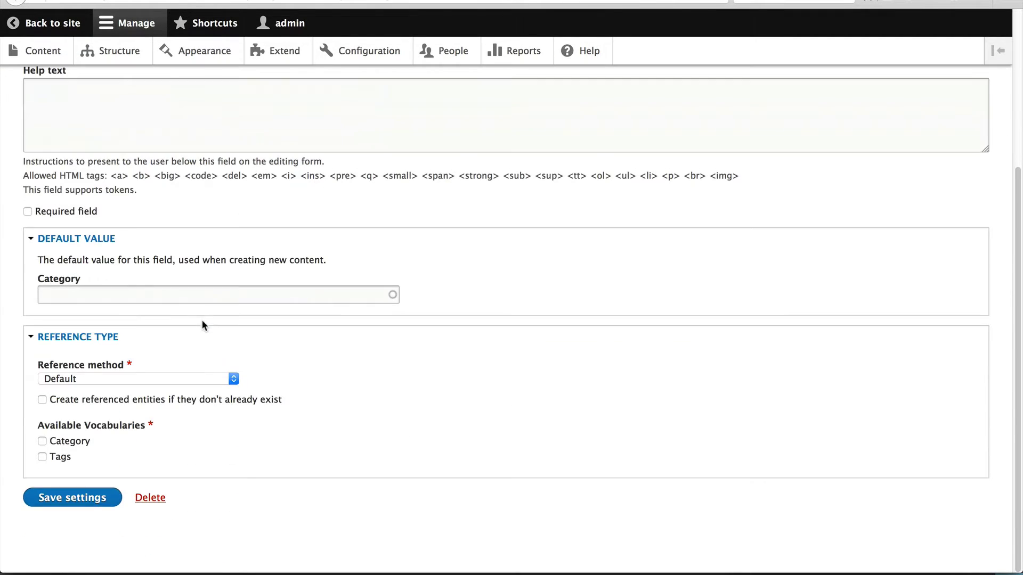
{"action": "left_click", "coordinate": [74, 216]}
{"action": "left_click", "coordinate": [58, 443]}
{"action": "left_click", "coordinate": [73, 500]}
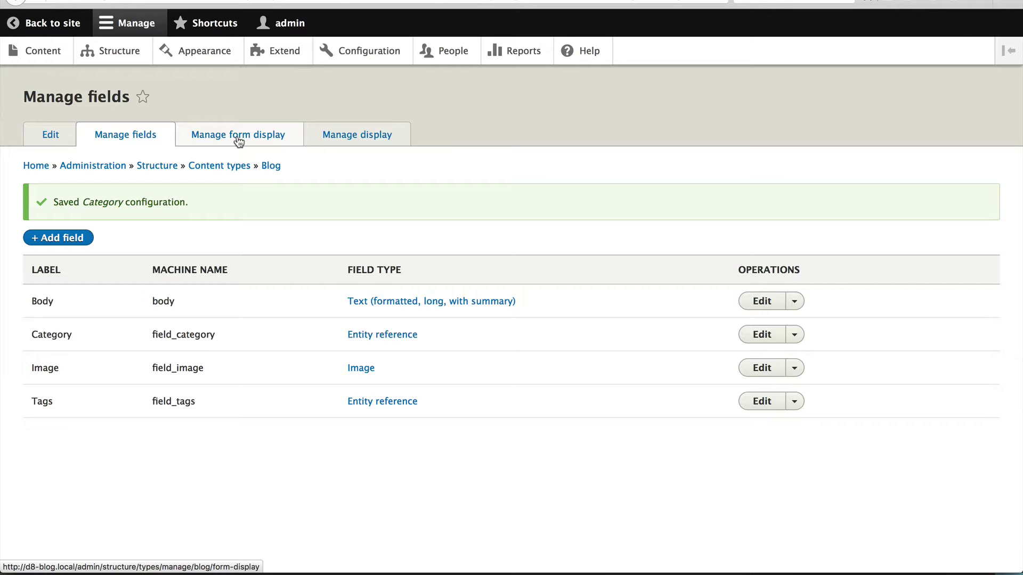
Step: On Blog's form display, move Image above Body and Category above Tags
{"action": "left_click", "coordinate": [239, 140]}
{"action": "scroll", "coordinate": [228, 246], "scroll_direction": "down", "scroll_amount": 3}
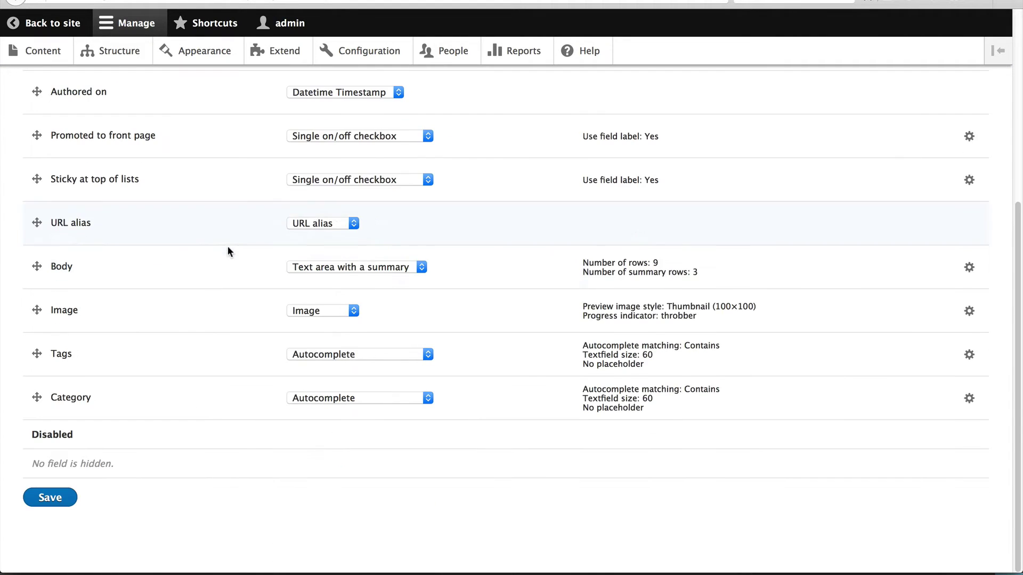
{"action": "scroll", "coordinate": [228, 251], "scroll_direction": "up", "scroll_amount": 2}
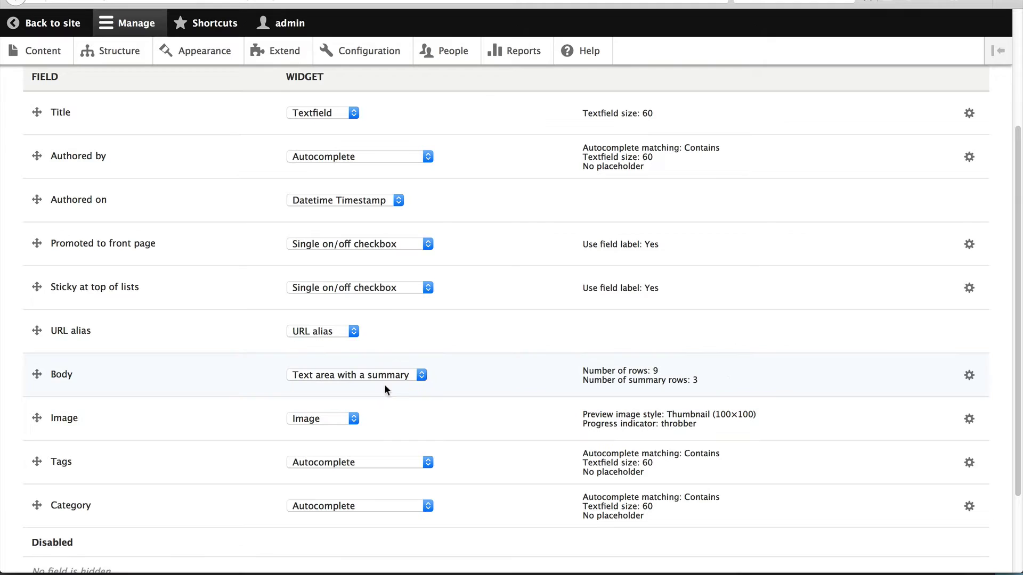
{"action": "left_click_drag", "start_coordinate": [41, 417], "coordinate": [75, 419]}
{"action": "scroll", "coordinate": [75, 414], "scroll_direction": "down", "scroll_amount": 1}
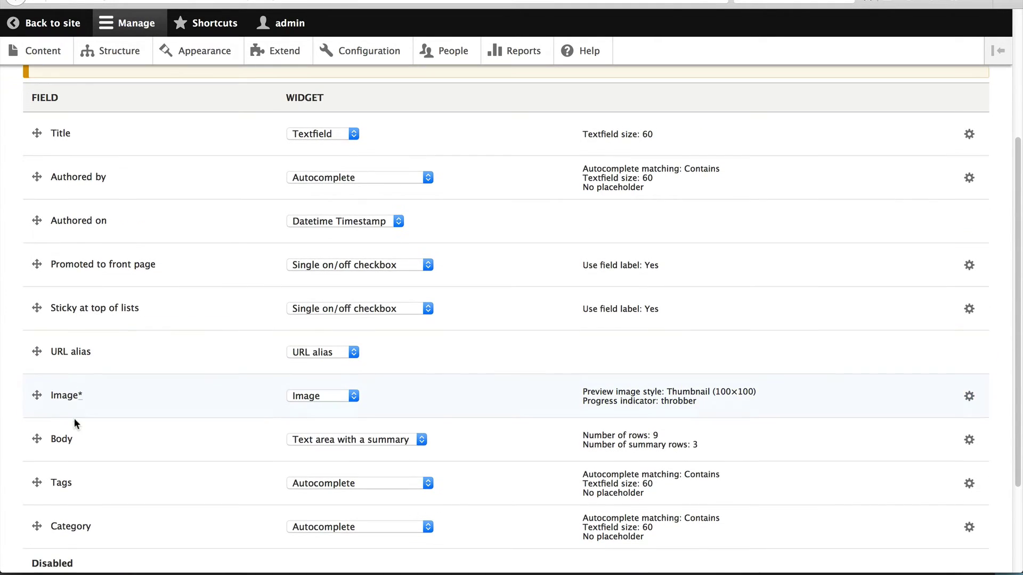
{"action": "scroll", "coordinate": [69, 420], "scroll_direction": "down", "scroll_amount": 1}
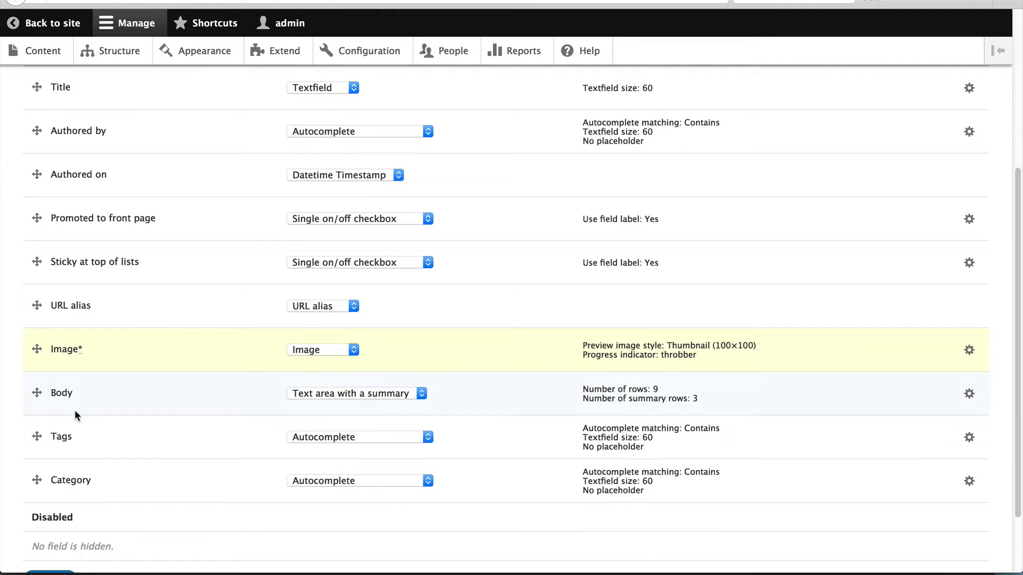
{"action": "left_click_drag", "start_coordinate": [36, 481], "coordinate": [36, 465]}
Step: Give Category a select list widget and Tags Autocomplete (Tags style), then save the form display
{"action": "scroll", "coordinate": [95, 477], "scroll_direction": "down", "scroll_amount": 3}
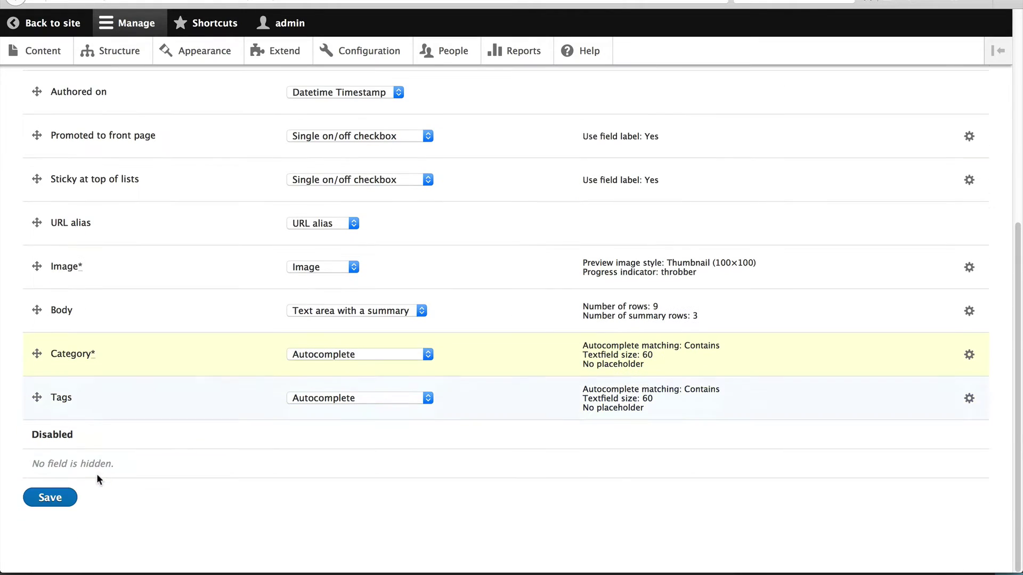
{"action": "left_click", "coordinate": [372, 350]}
{"action": "left_click", "coordinate": [364, 350]}
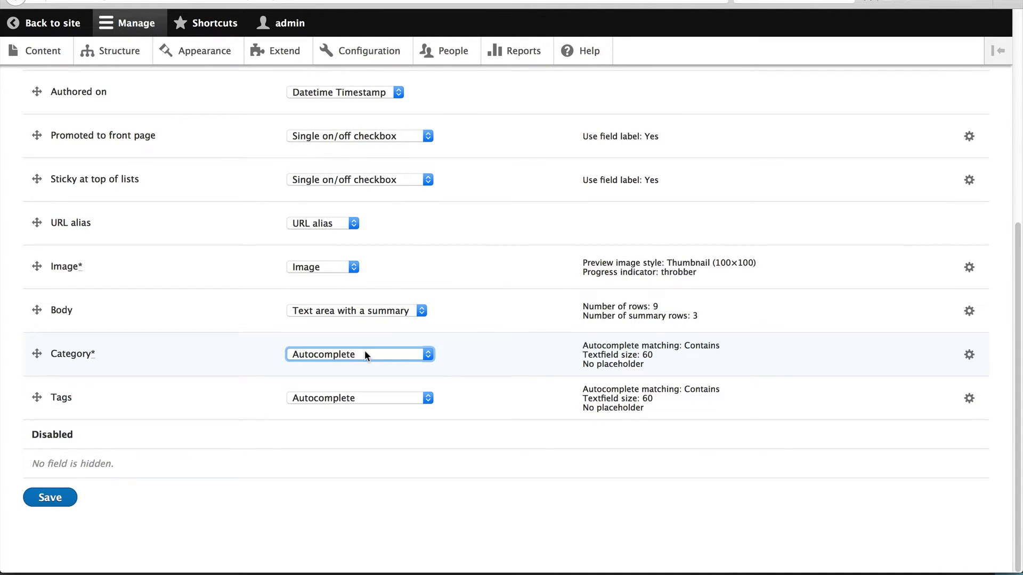
{"action": "left_click", "coordinate": [364, 350]}
{"action": "left_click", "coordinate": [349, 402]}
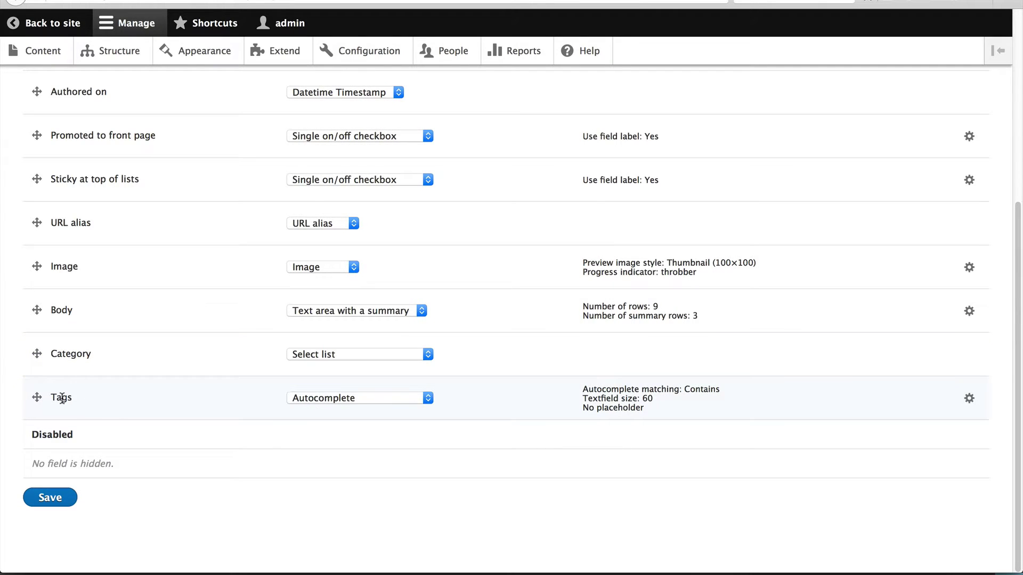
{"action": "left_click", "coordinate": [349, 398]}
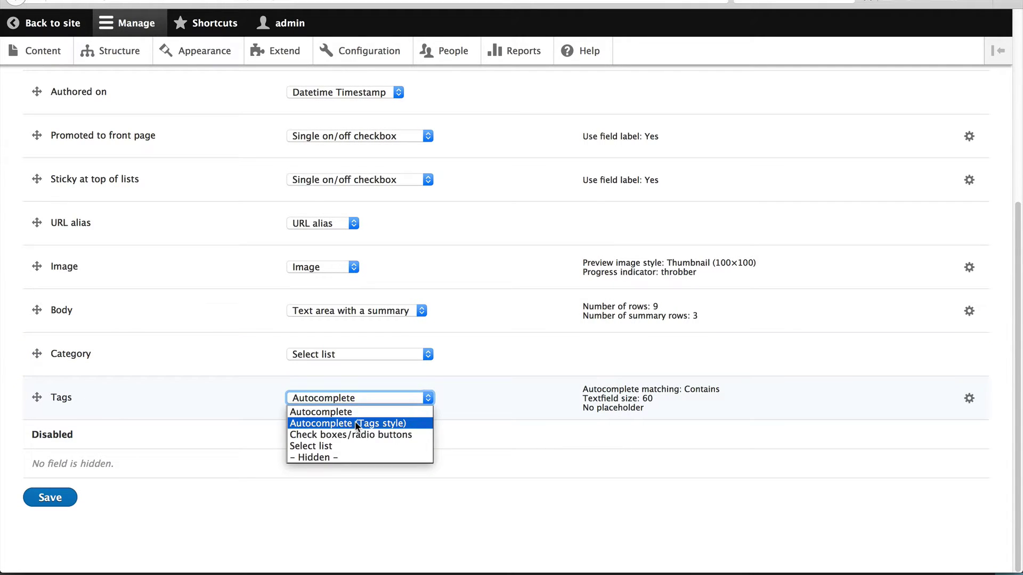
{"action": "left_click", "coordinate": [355, 423]}
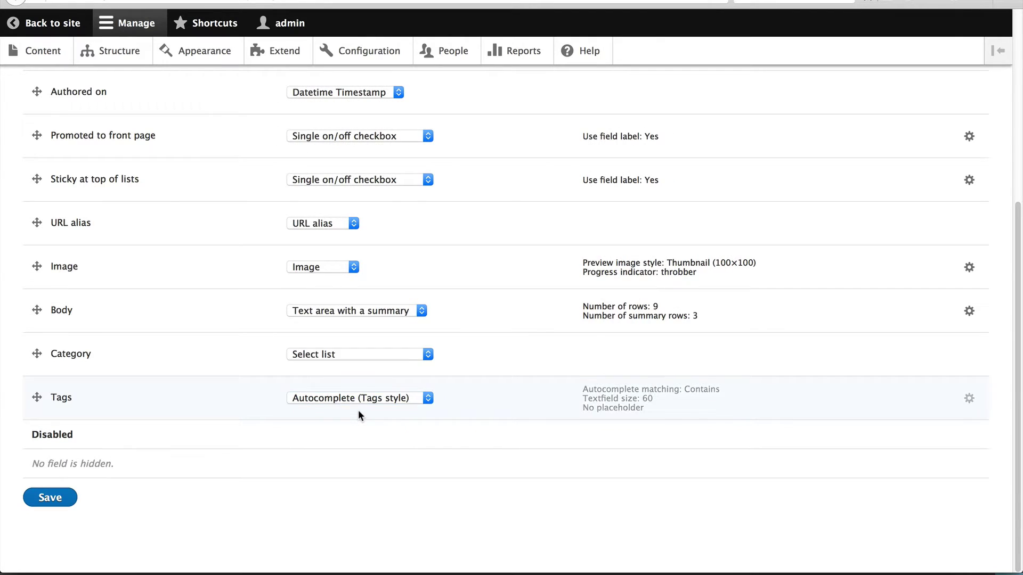
{"action": "left_click", "coordinate": [69, 501]}
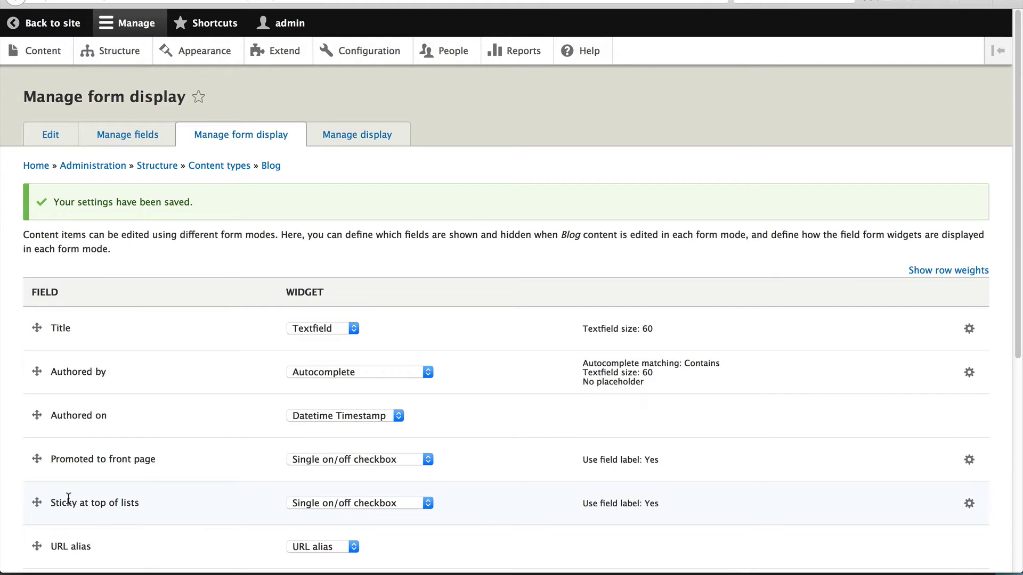
{"action": "scroll", "coordinate": [82, 480], "scroll_direction": "down", "scroll_amount": 4}
{"action": "scroll", "coordinate": [81, 480], "scroll_direction": "up", "scroll_amount": 4}
Step: On Blog's Manage display, move Image above Body and hide its label
{"action": "left_click", "coordinate": [376, 140]}
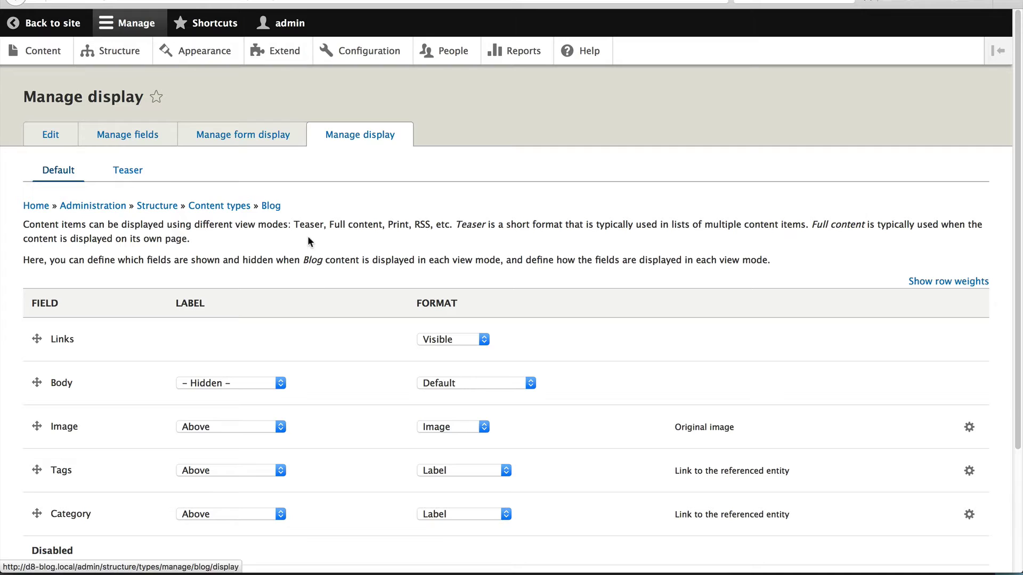
{"action": "scroll", "coordinate": [330, 330], "scroll_direction": "down", "scroll_amount": 1}
{"action": "scroll", "coordinate": [331, 333], "scroll_direction": "down", "scroll_amount": 1}
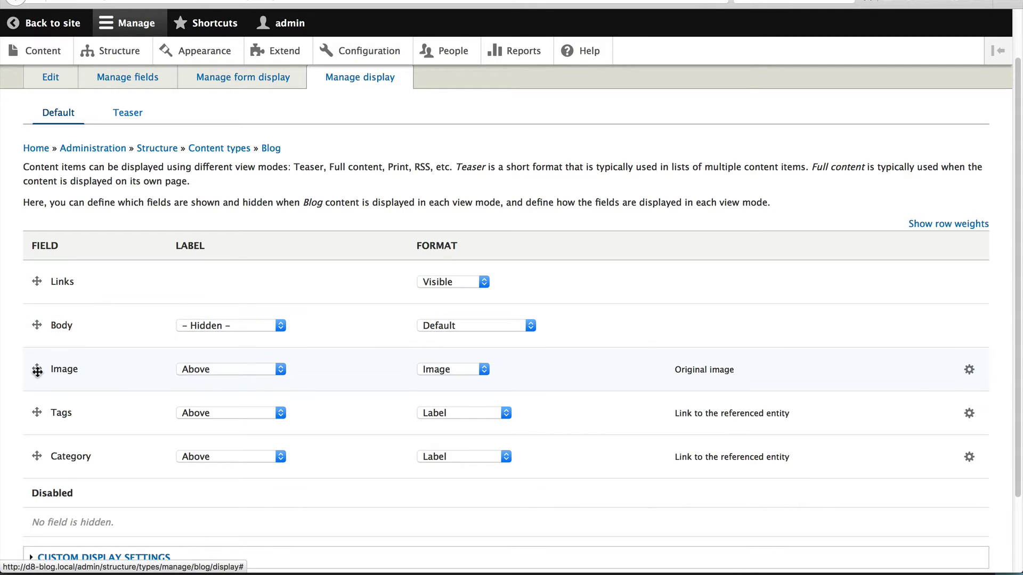
{"action": "left_click_drag", "start_coordinate": [38, 369], "coordinate": [43, 333]}
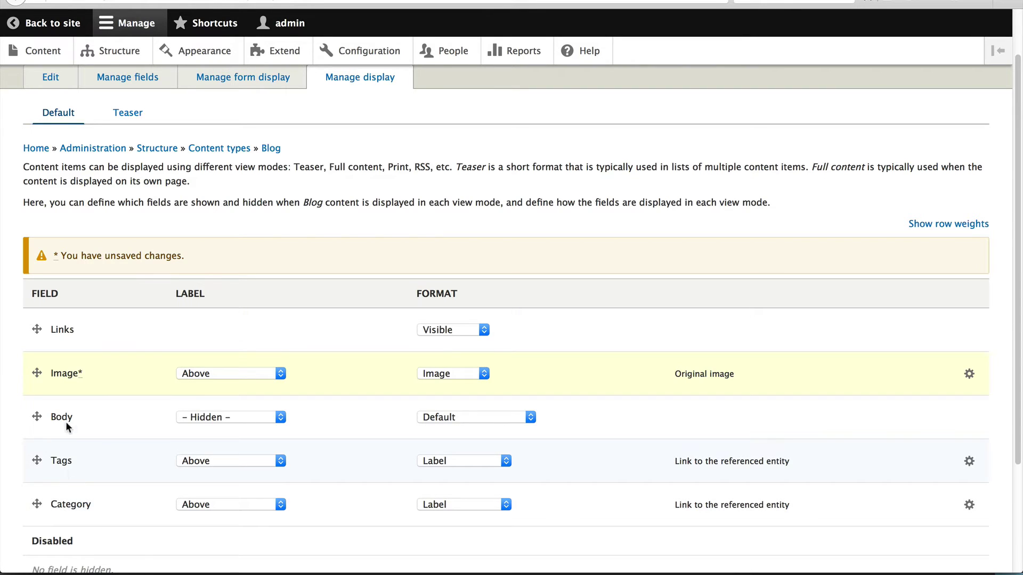
{"action": "left_click", "coordinate": [215, 369]}
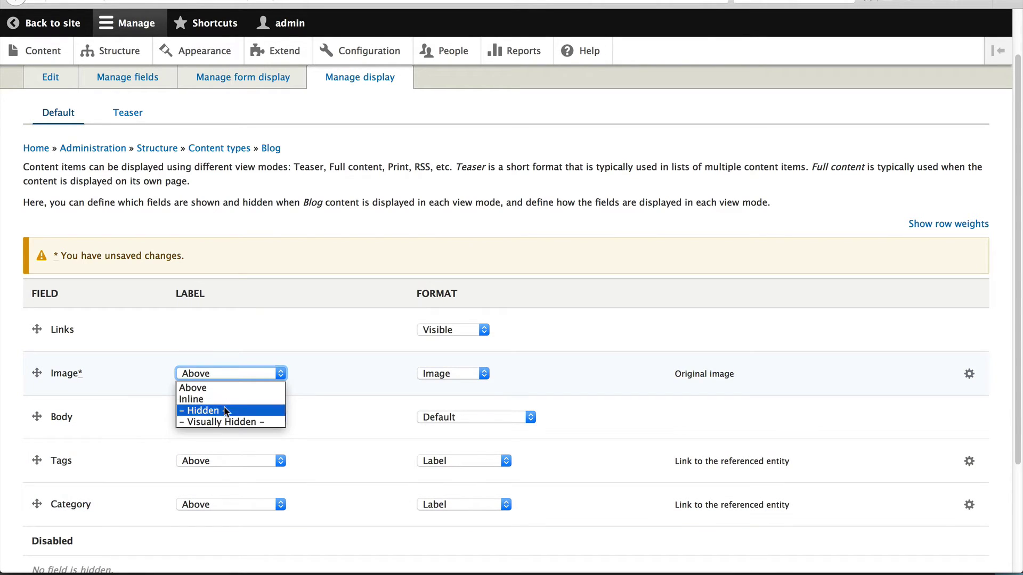
{"action": "left_click", "coordinate": [229, 411]}
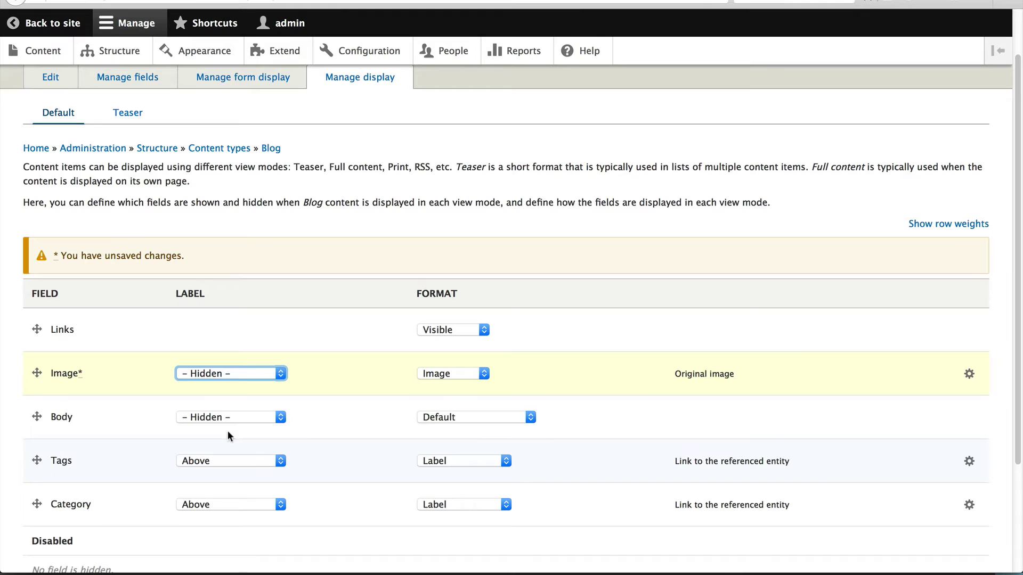
Step: Set the Image style to Large (480×480) and save the display
{"action": "left_click", "coordinate": [969, 373]}
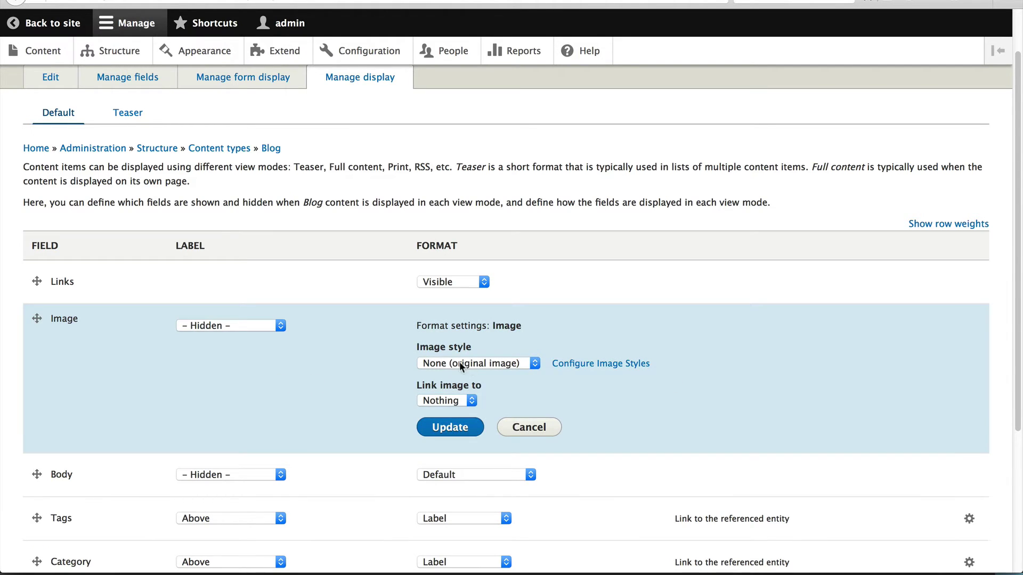
{"action": "left_click", "coordinate": [460, 362]}
{"action": "left_click", "coordinate": [461, 389]}
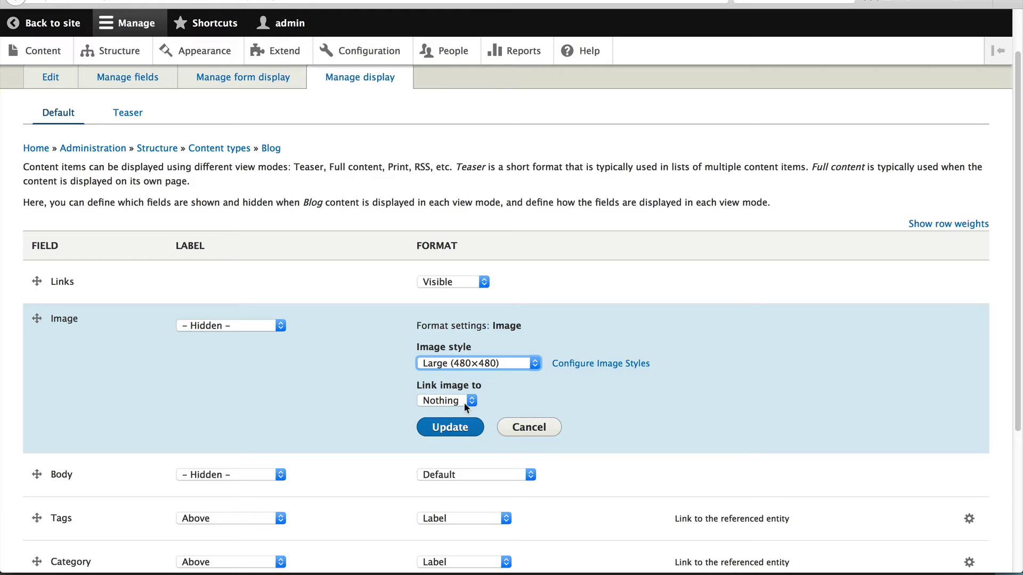
{"action": "left_click", "coordinate": [460, 425]}
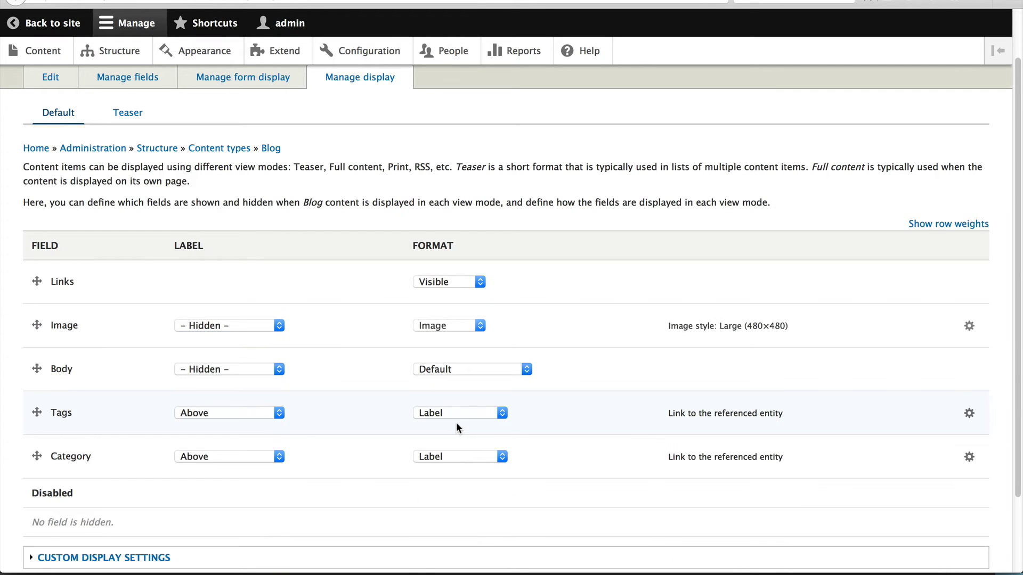
{"action": "scroll", "coordinate": [170, 468], "scroll_direction": "down", "scroll_amount": 3}
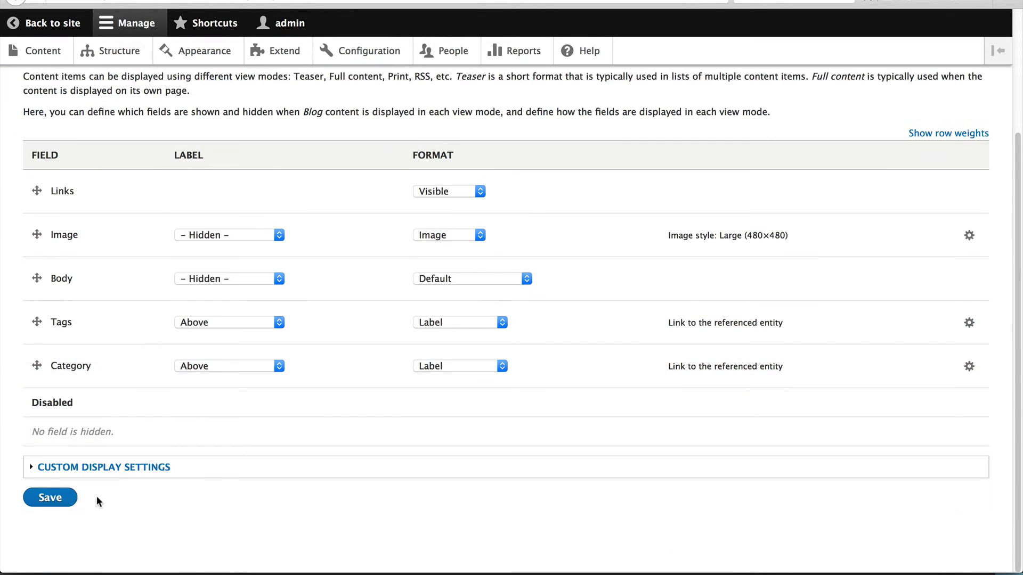
{"action": "left_click", "coordinate": [49, 498]}
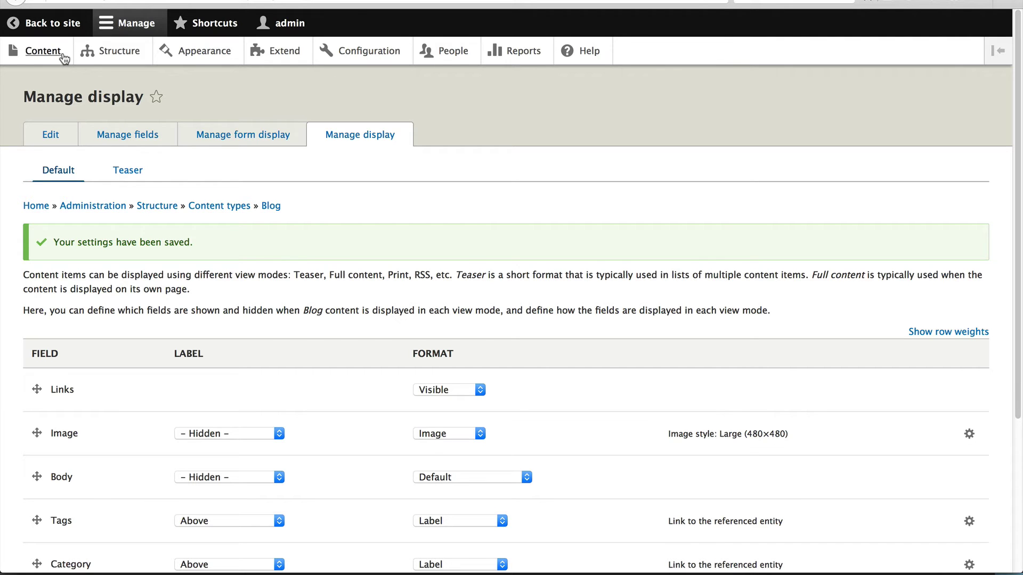
Step: Start a new Blog post titled 'Test article'
{"action": "left_click", "coordinate": [34, 53]}
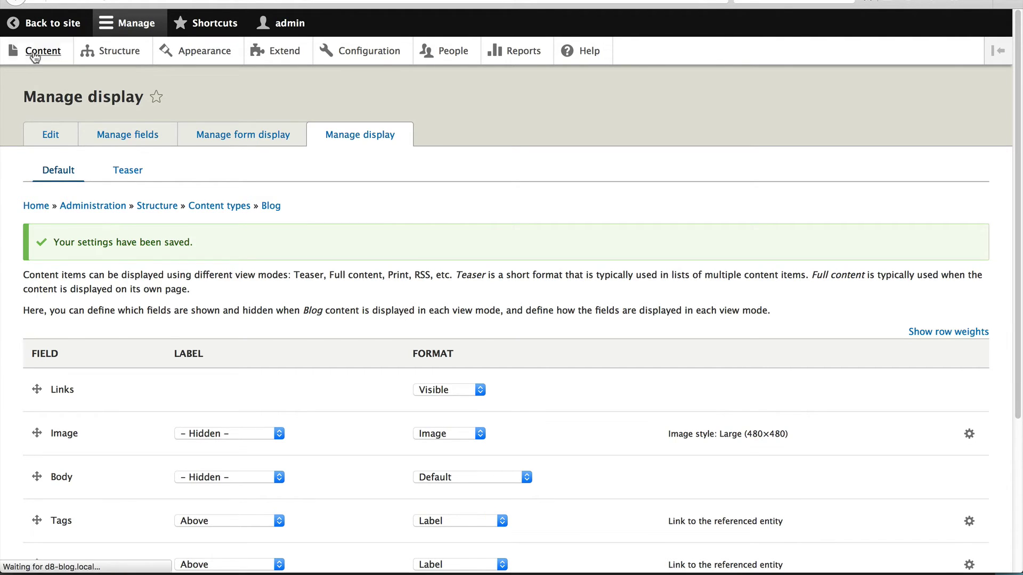
{"action": "left_click", "coordinate": [63, 196]}
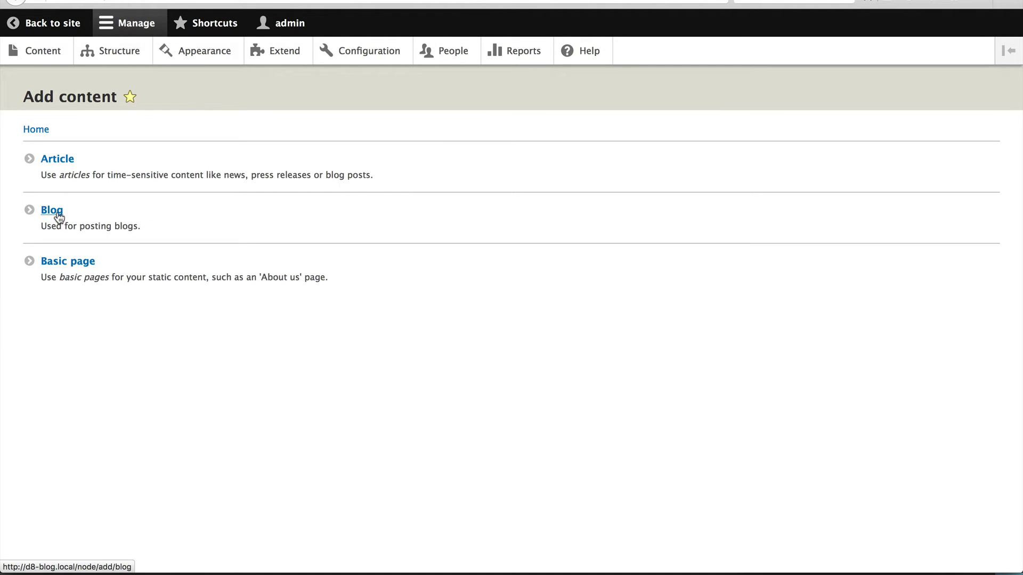
{"action": "left_click", "coordinate": [56, 211]}
{"action": "left_click", "coordinate": [62, 171]}
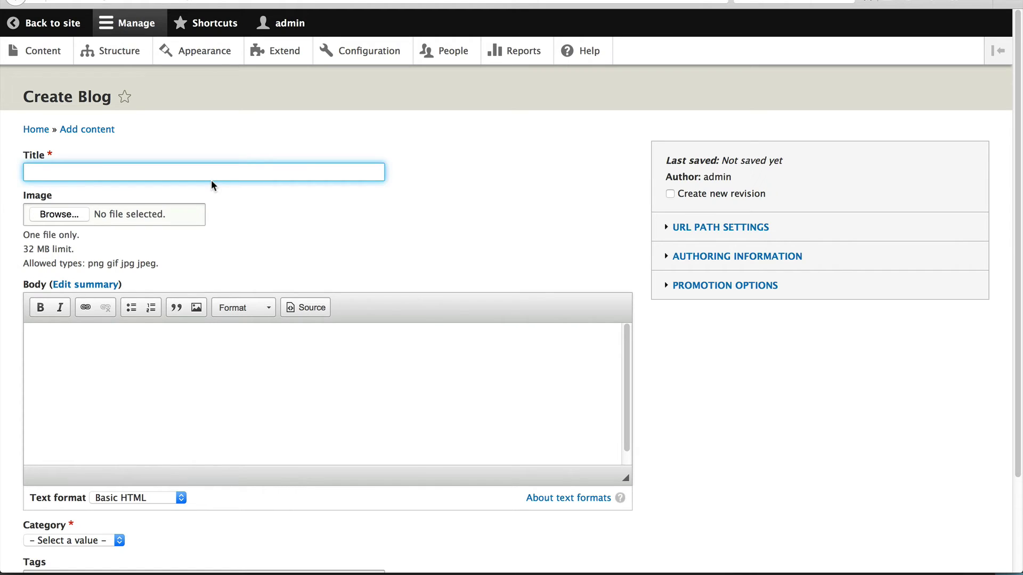
{"action": "type", "text": "Test article"}
Step: Upload druplicon.png into the Image field with alt text 'Drupalicon'
{"action": "left_click", "coordinate": [309, 255]}
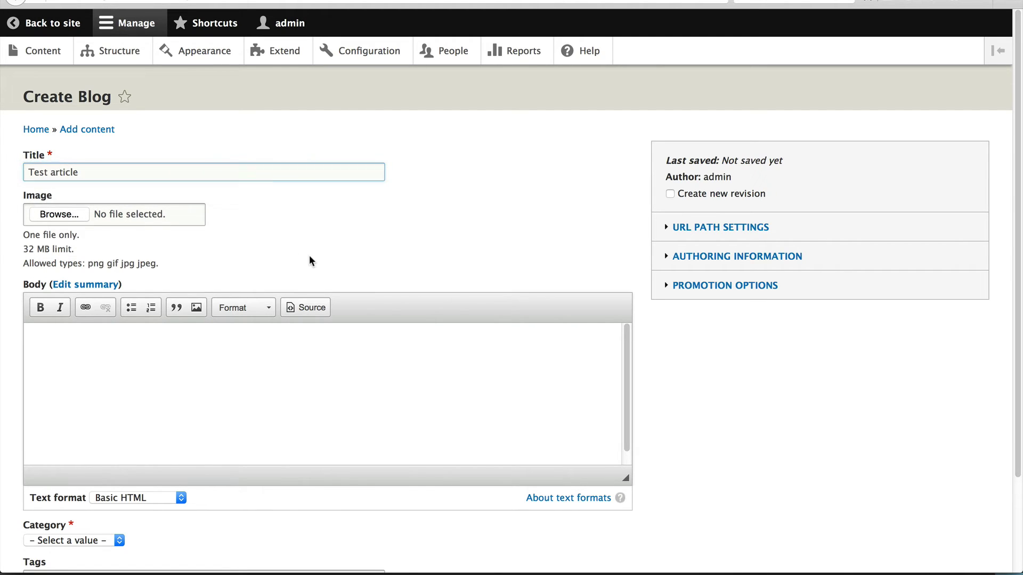
{"action": "key", "text": "super+Tab"}
{"action": "key", "text": "super+Tab"}
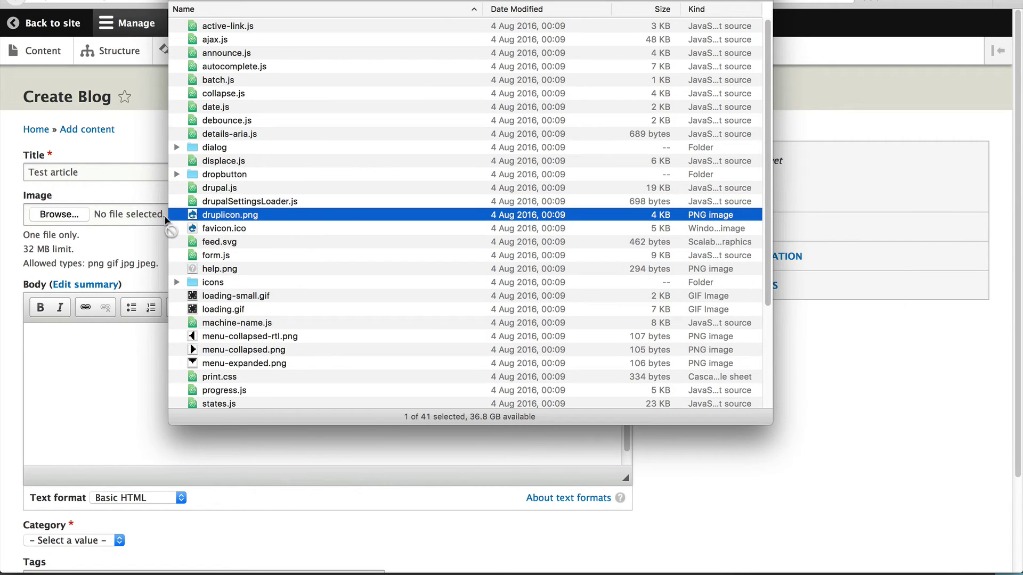
{"action": "left_click_drag", "start_coordinate": [230, 215], "coordinate": [55, 215]}
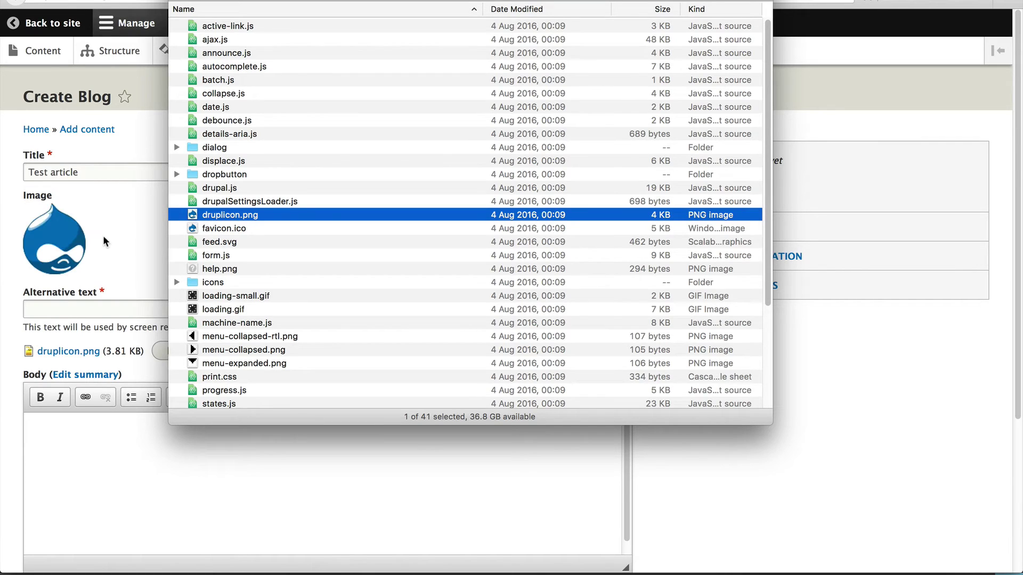
{"action": "left_click", "coordinate": [72, 308]}
{"action": "left_click", "coordinate": [72, 308]}
{"action": "type", "text": "Drupalicon"}
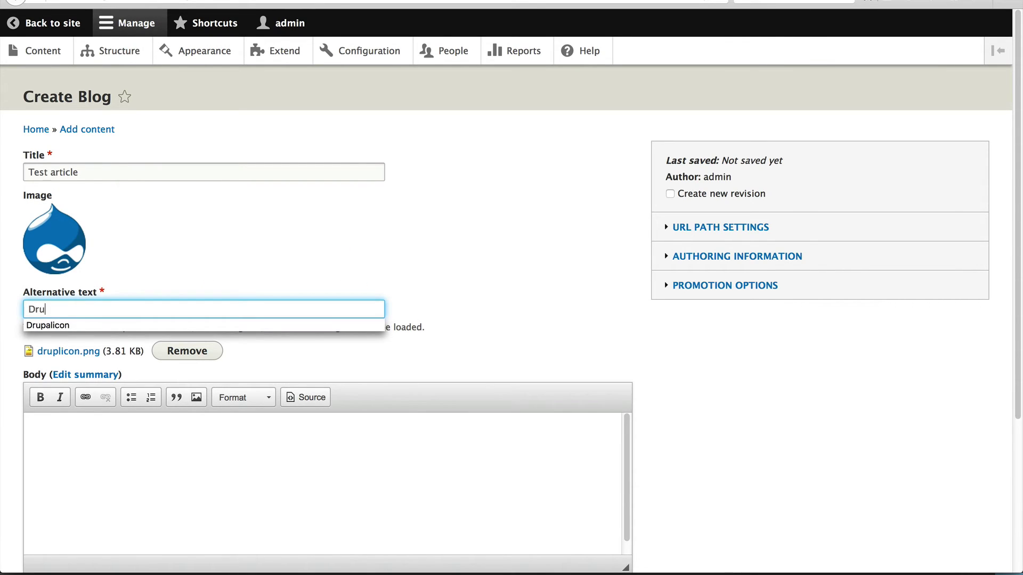
Step: Fill the body with filler text, pasting copies to lengthen it
{"action": "left_click", "coordinate": [94, 476]}
{"action": "type", "text": "aoeu thoesnht snatehu s"}
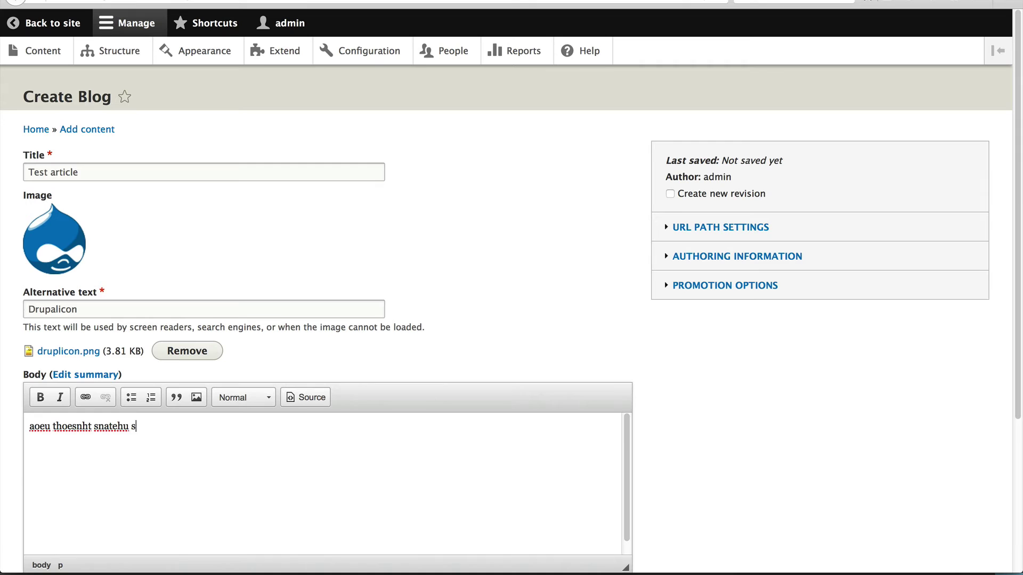
{"action": "type", "text": "taheot aeosh saoetuh nahoesnt aheotuh snaoeh teu"}
{"action": "key", "text": "super+a"}
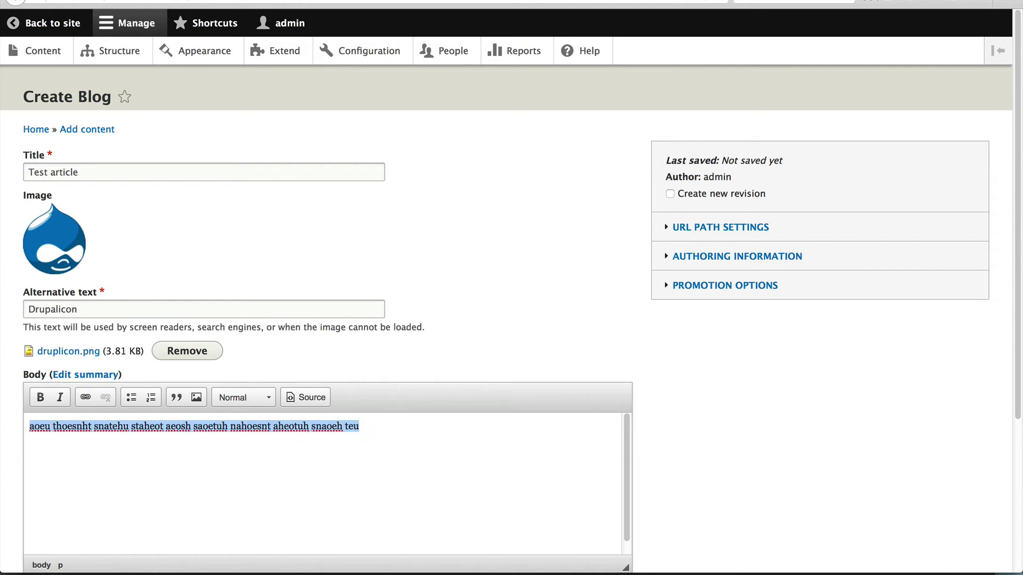
{"action": "key", "text": "Right"}
{"action": "key", "text": "super+v"}
{"action": "key", "text": "super+v"}
{"action": "key", "text": "super+v"}
{"action": "key", "text": "super+v"}
{"action": "key", "text": "super+v"}
{"action": "key", "text": "super+v"}
{"action": "key", "text": "super+v"}
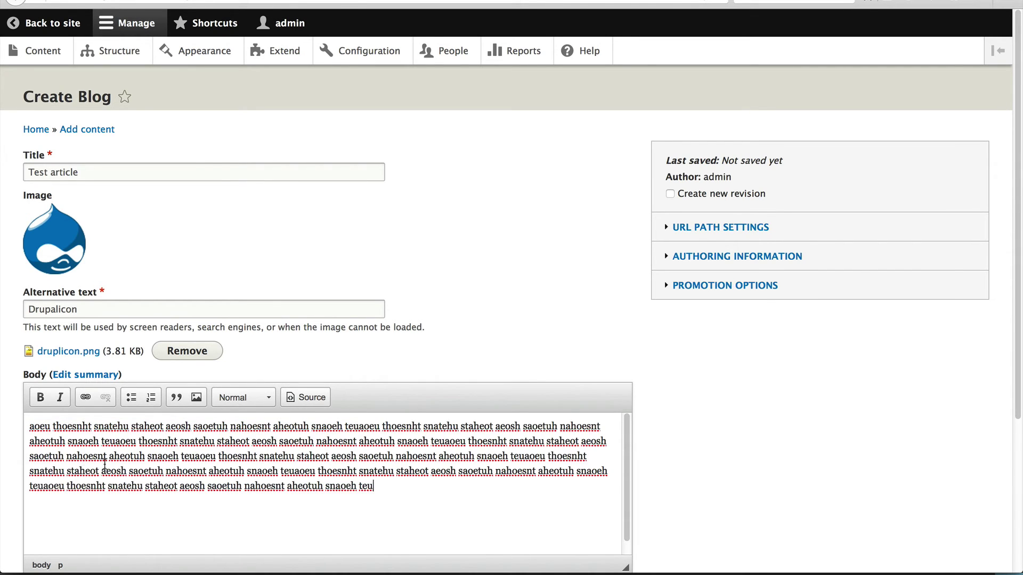
Step: Set the post's category to Drupal
{"action": "scroll", "coordinate": [128, 465], "scroll_direction": "down", "scroll_amount": 3}
{"action": "scroll", "coordinate": [127, 465], "scroll_direction": "down", "scroll_amount": 1}
{"action": "left_click", "coordinate": [69, 444]}
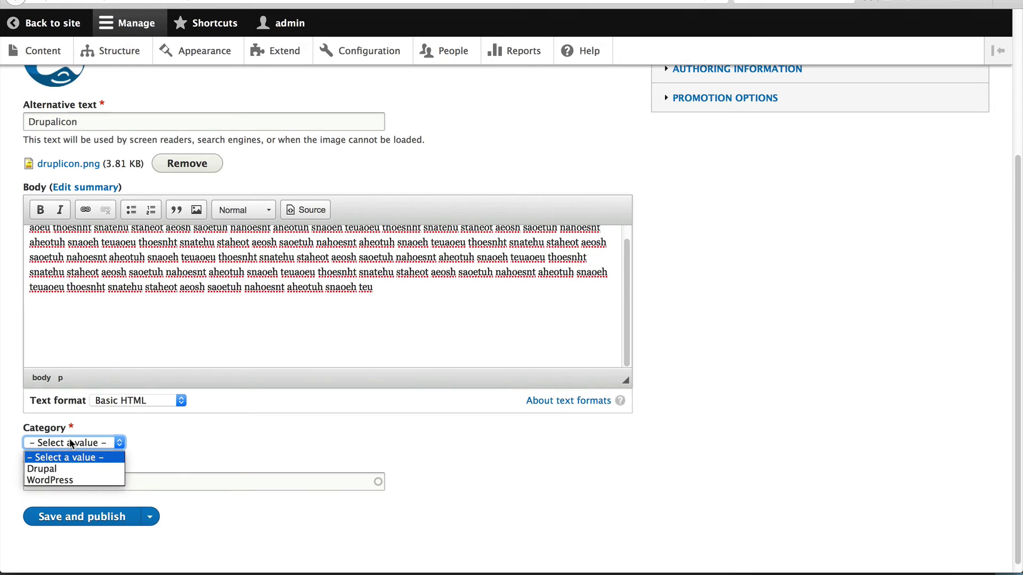
{"action": "left_click", "coordinate": [74, 469]}
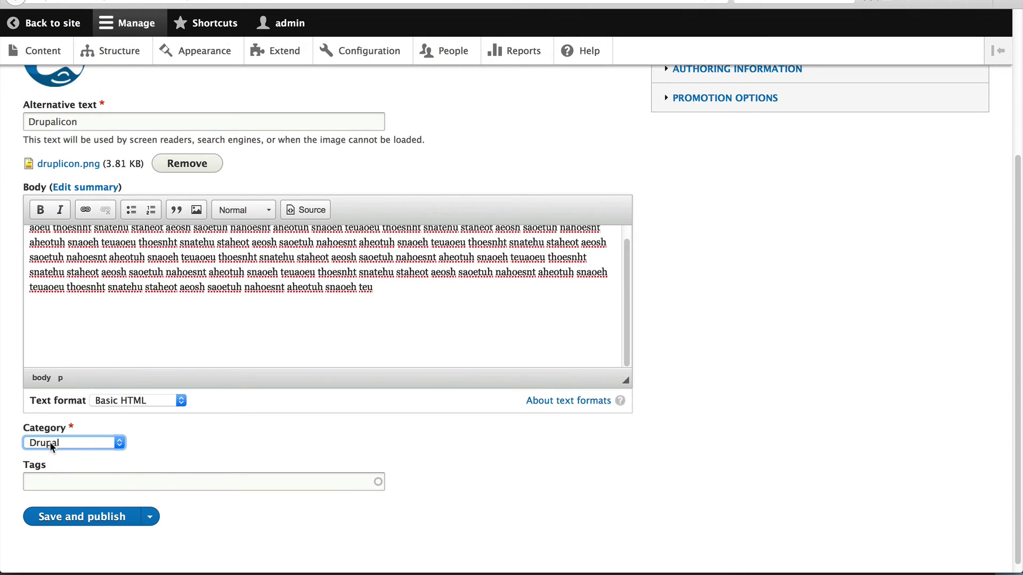
{"action": "left_click", "coordinate": [52, 447]}
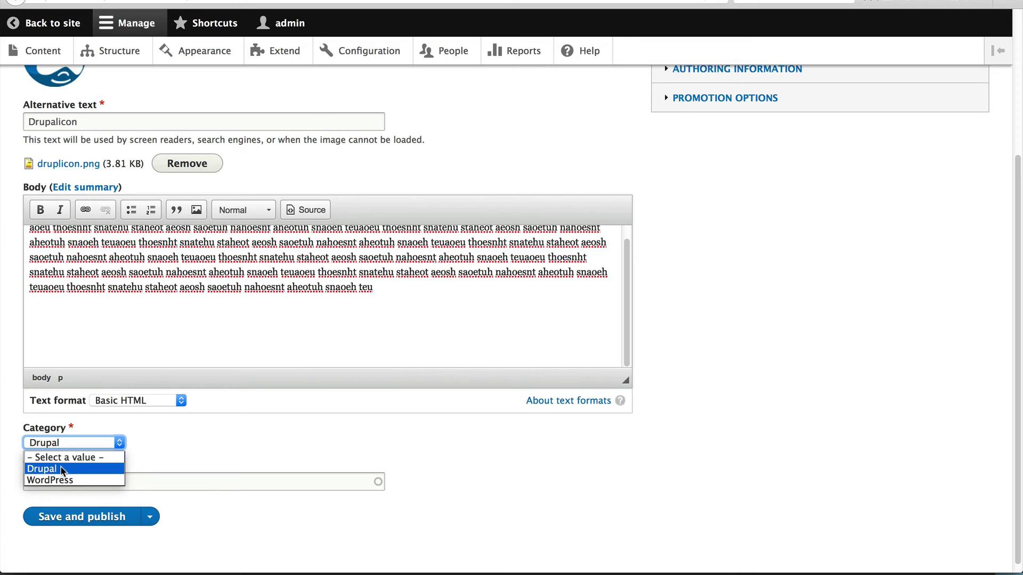
{"action": "left_click", "coordinate": [62, 470]}
Step: Enter the tags Development and Front-end
{"action": "left_click", "coordinate": [59, 480]}
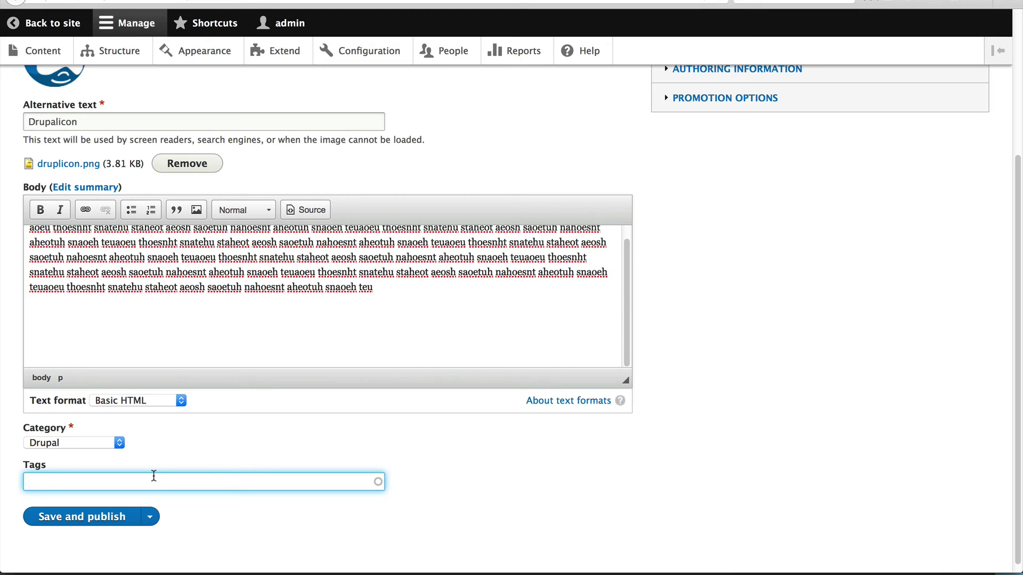
{"action": "type", "text": "Development,Front-end"}
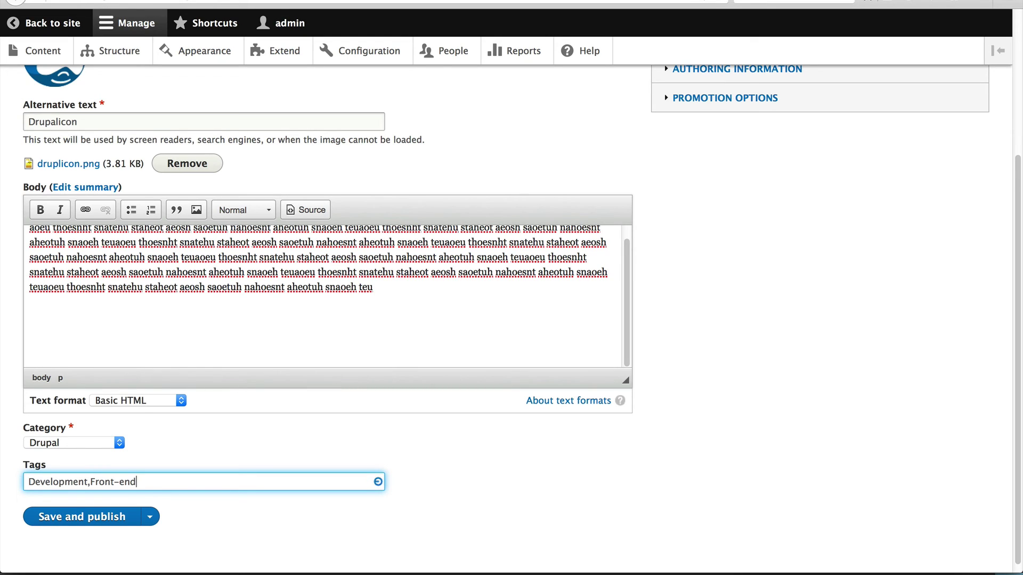
Step: Save and publish the Test article post, then review its page
{"action": "left_click", "coordinate": [65, 519]}
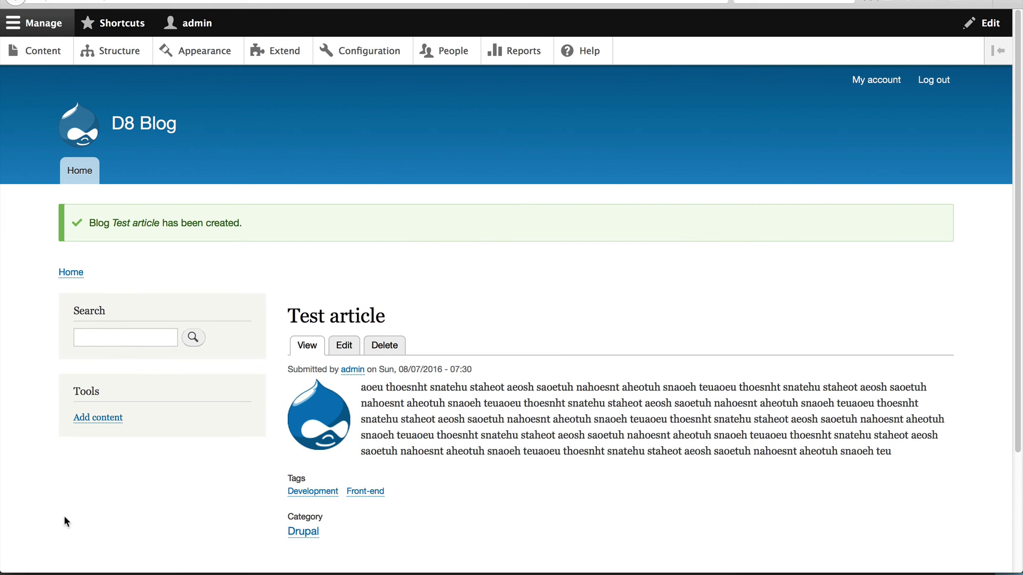
{"action": "scroll", "coordinate": [581, 357], "scroll_direction": "down", "scroll_amount": 3}
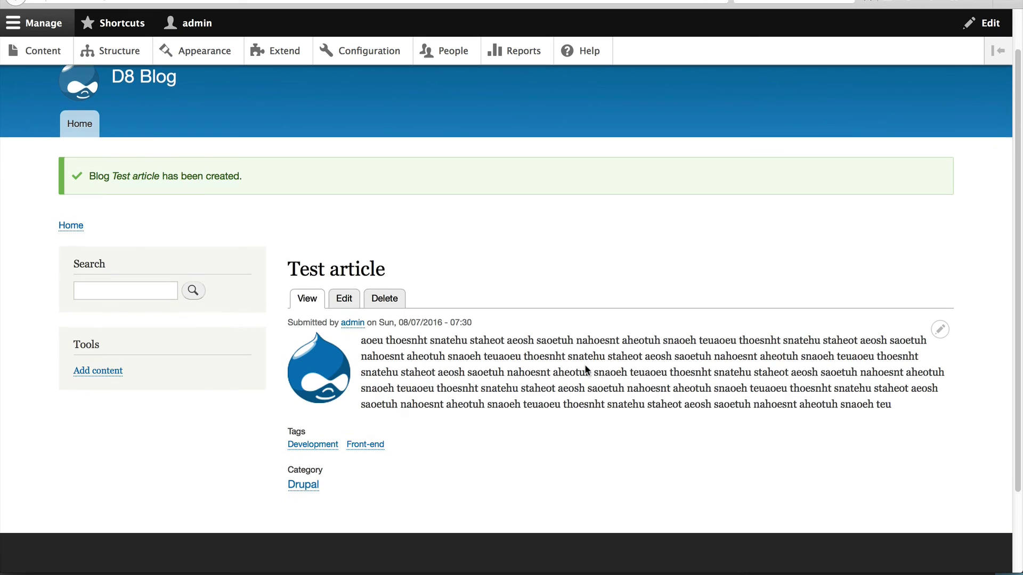